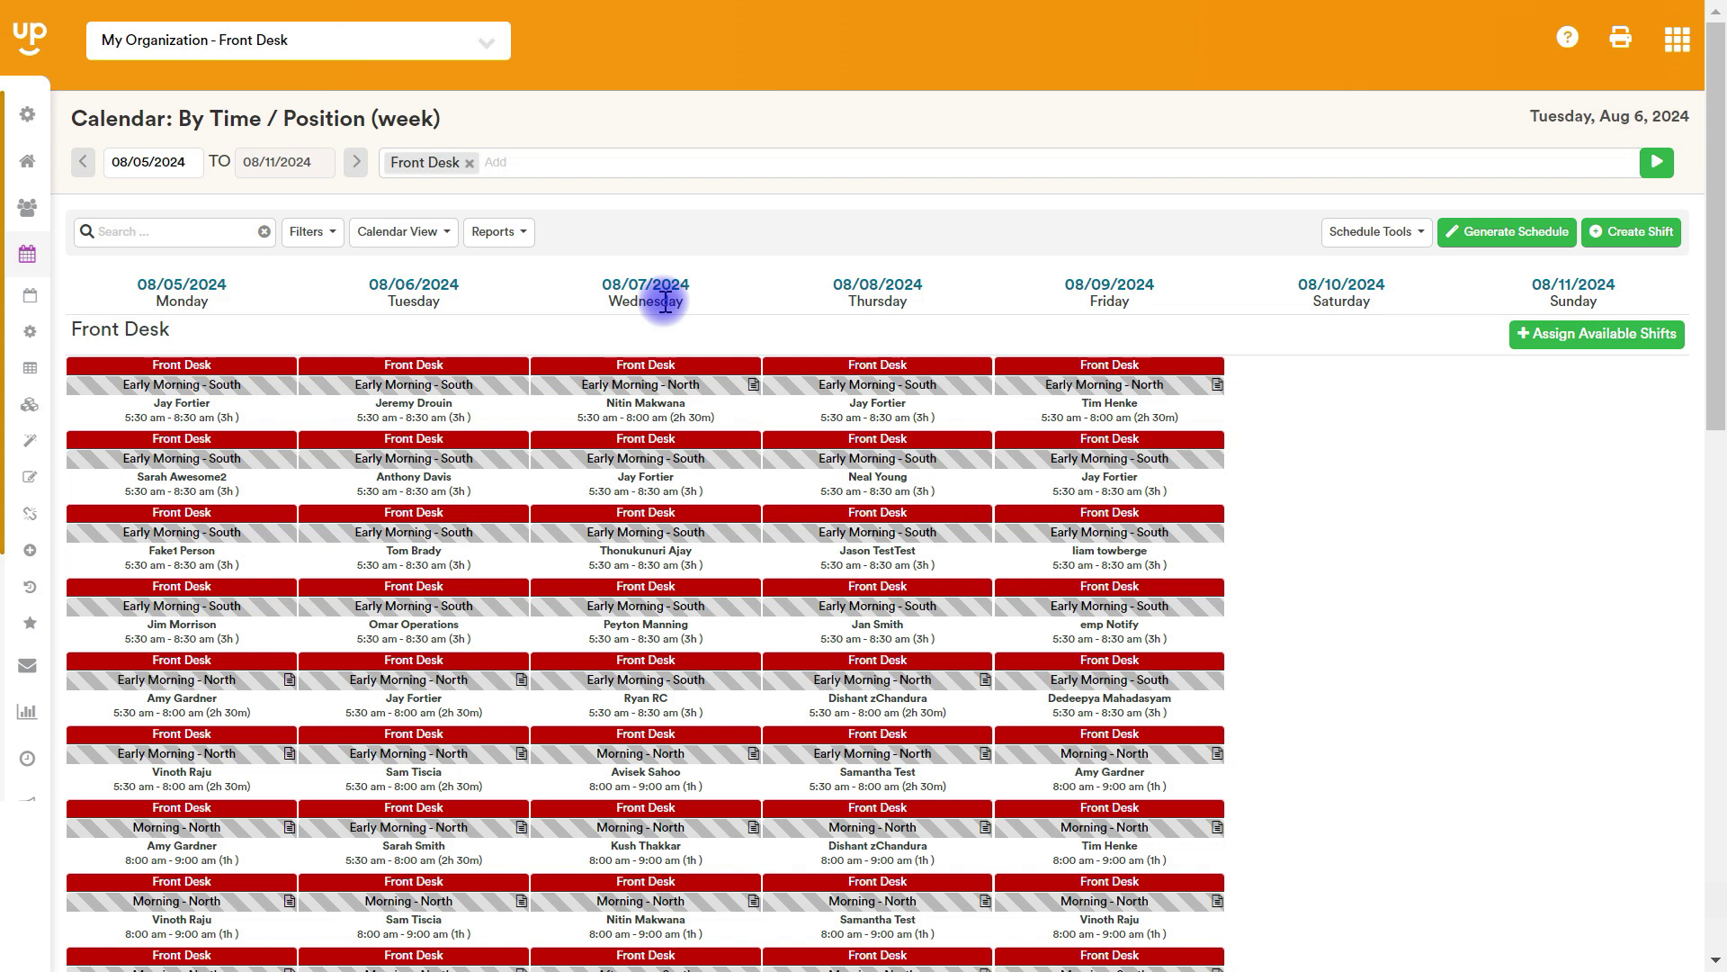
Step: Start Copy & Paste Shifts with August 5 to 11, 2024 as the source week and proceed to the destination dates
left_click(1372, 232)
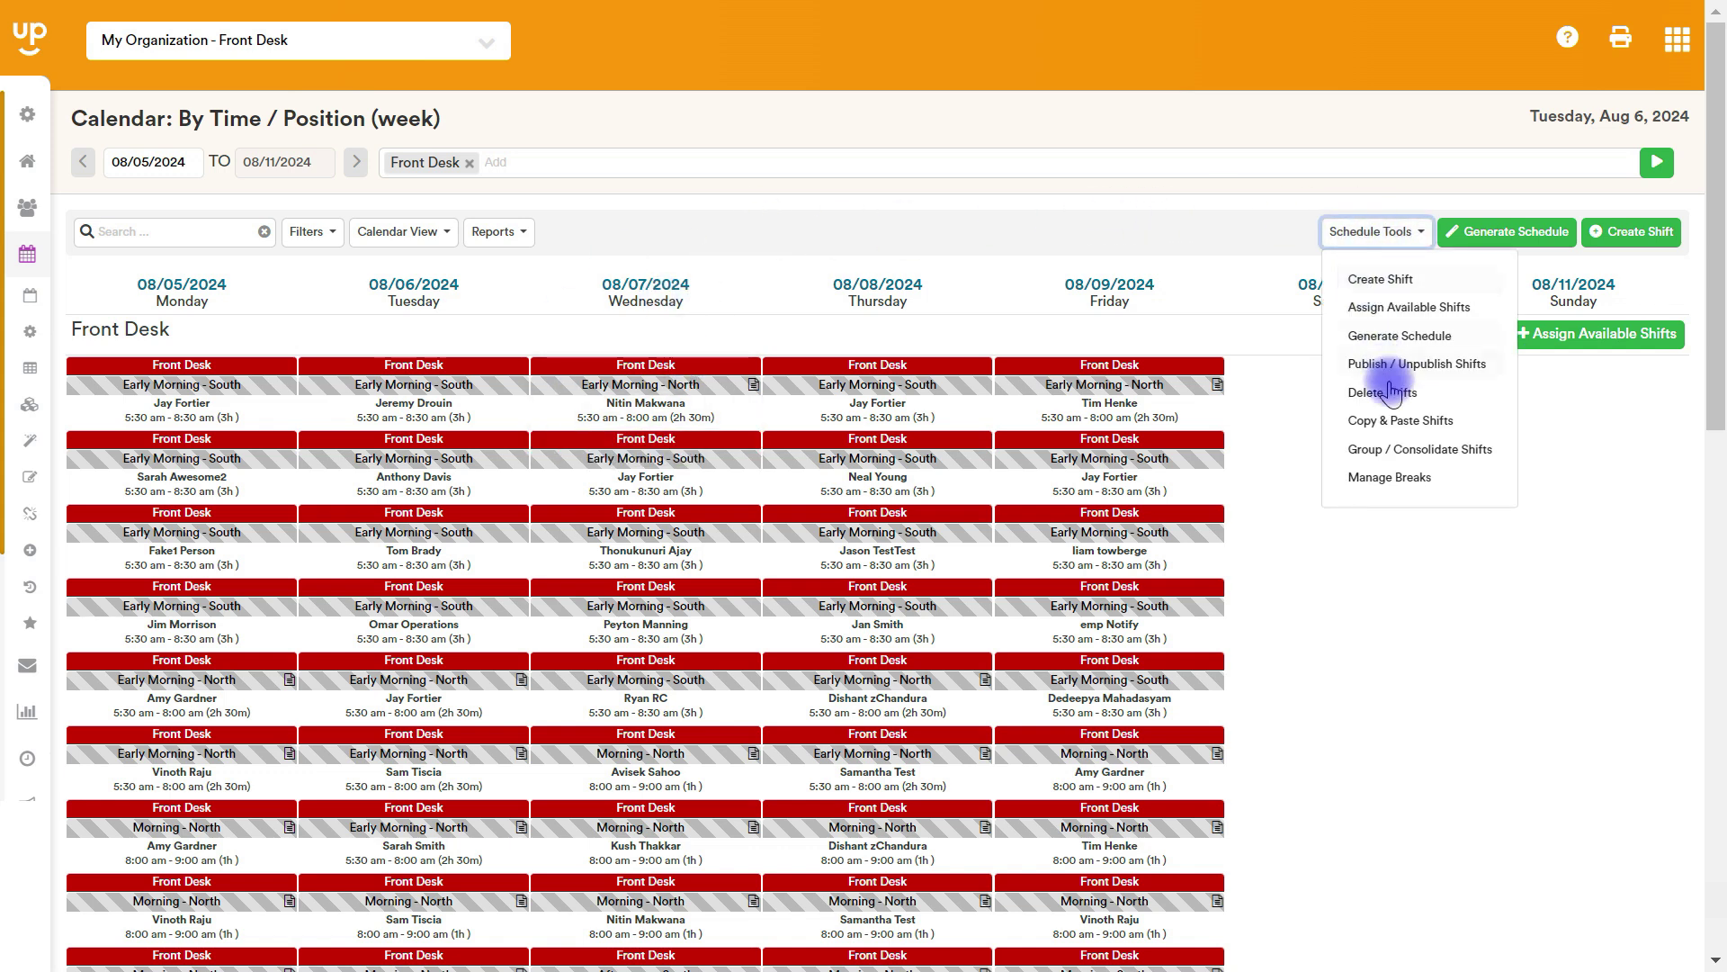
left_click(1397, 420)
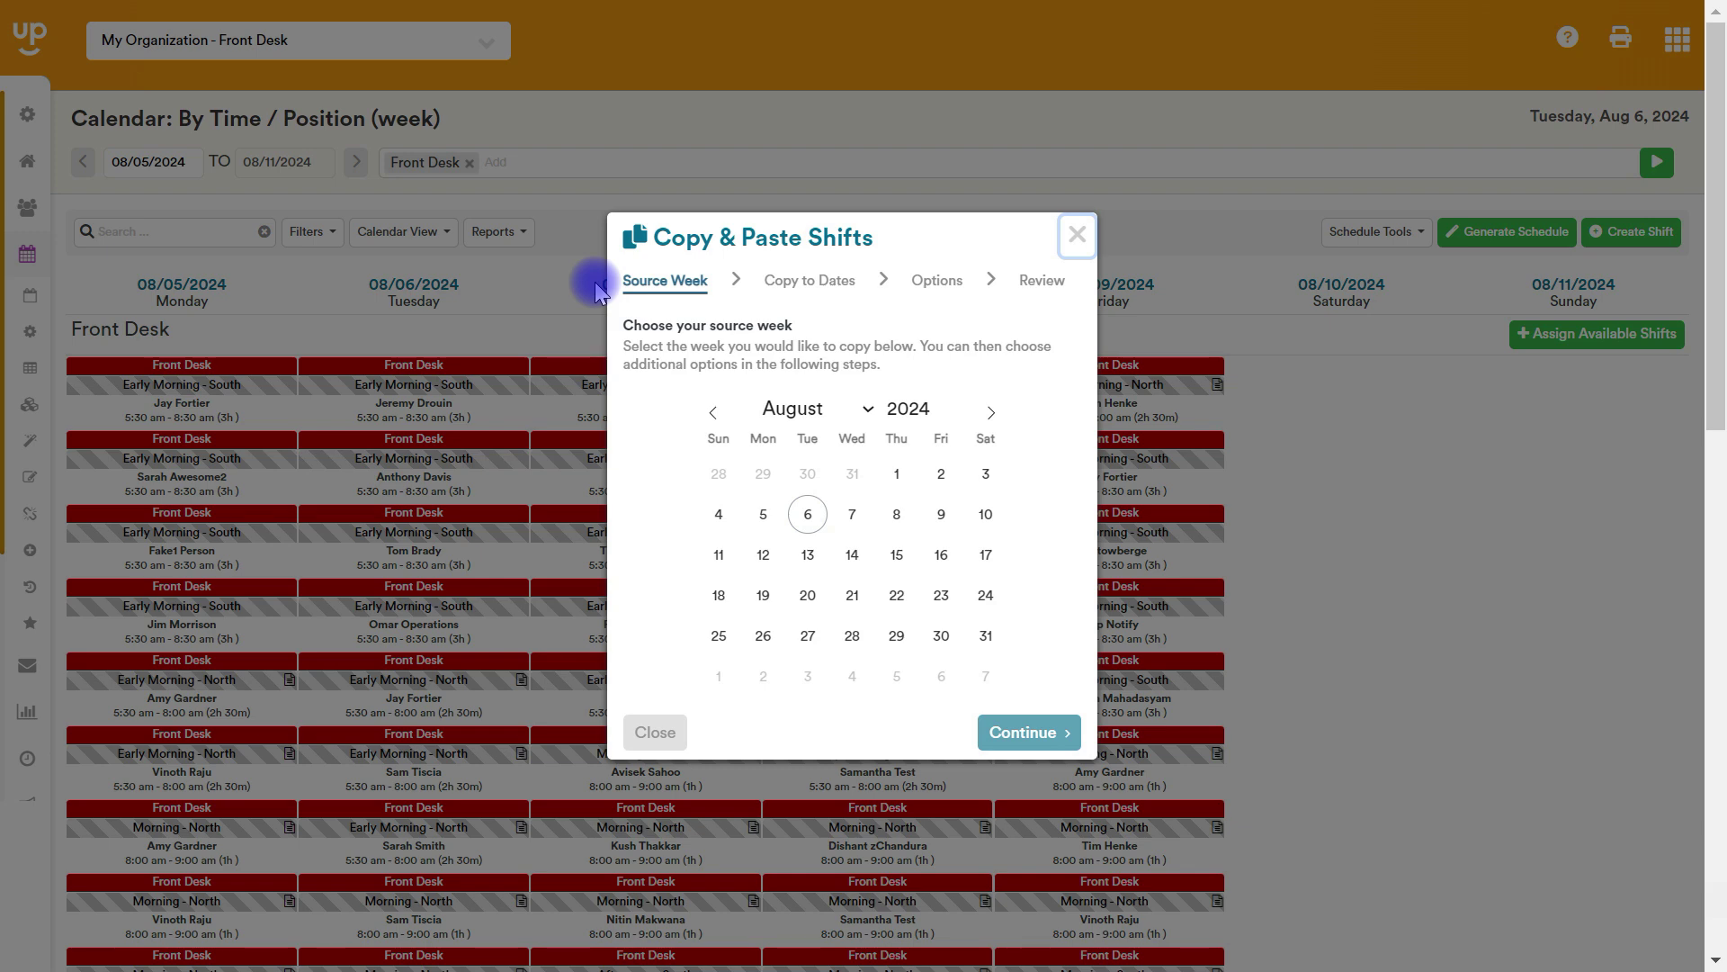
left_click(761, 517)
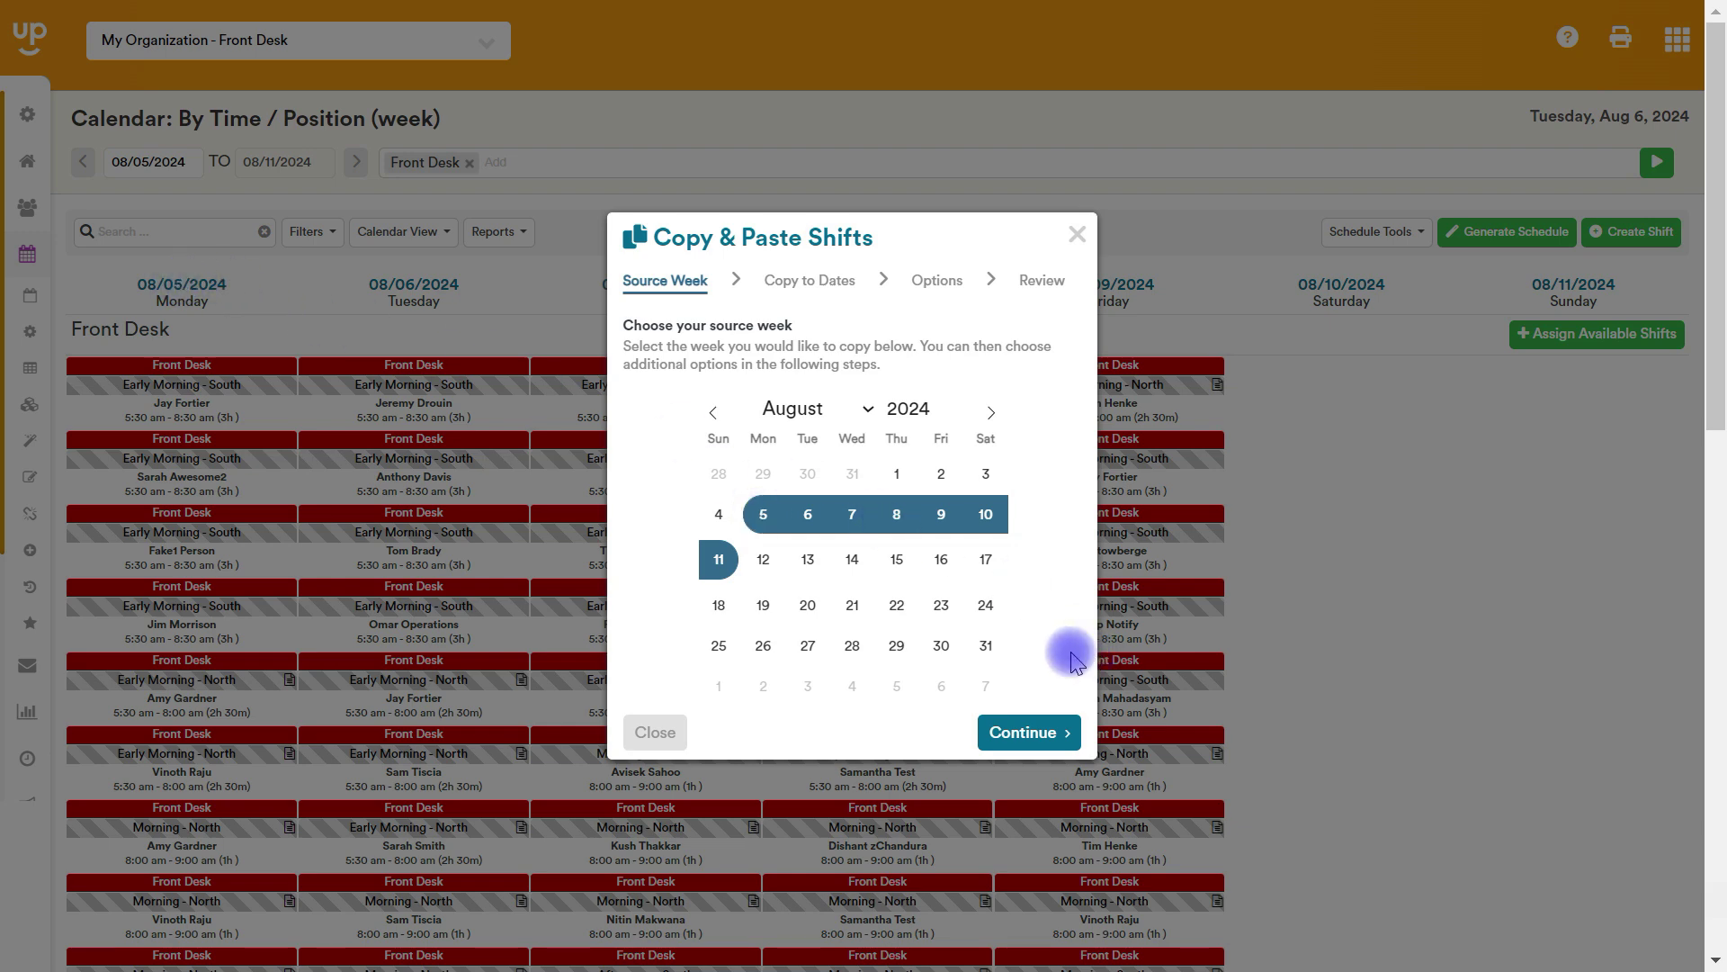
left_click(1028, 732)
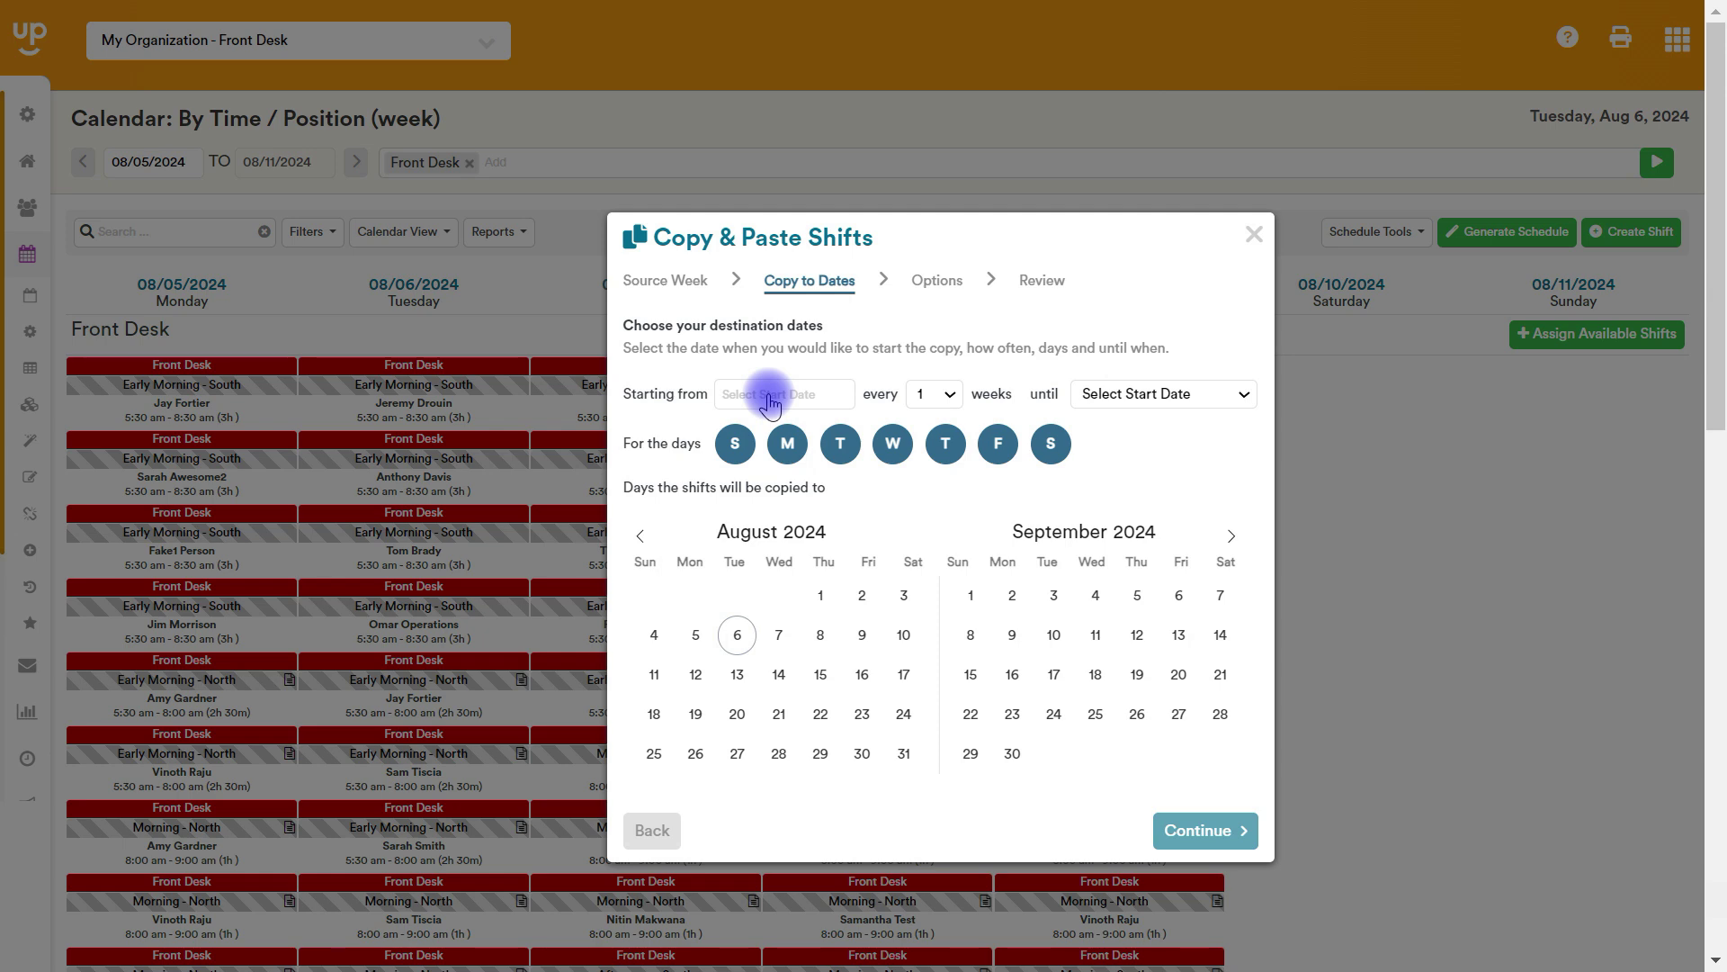
Step: Set the destination dates to start on August 12, 2024 and run until Nov 25, 2024 (15 Weeks)
left_click(771, 403)
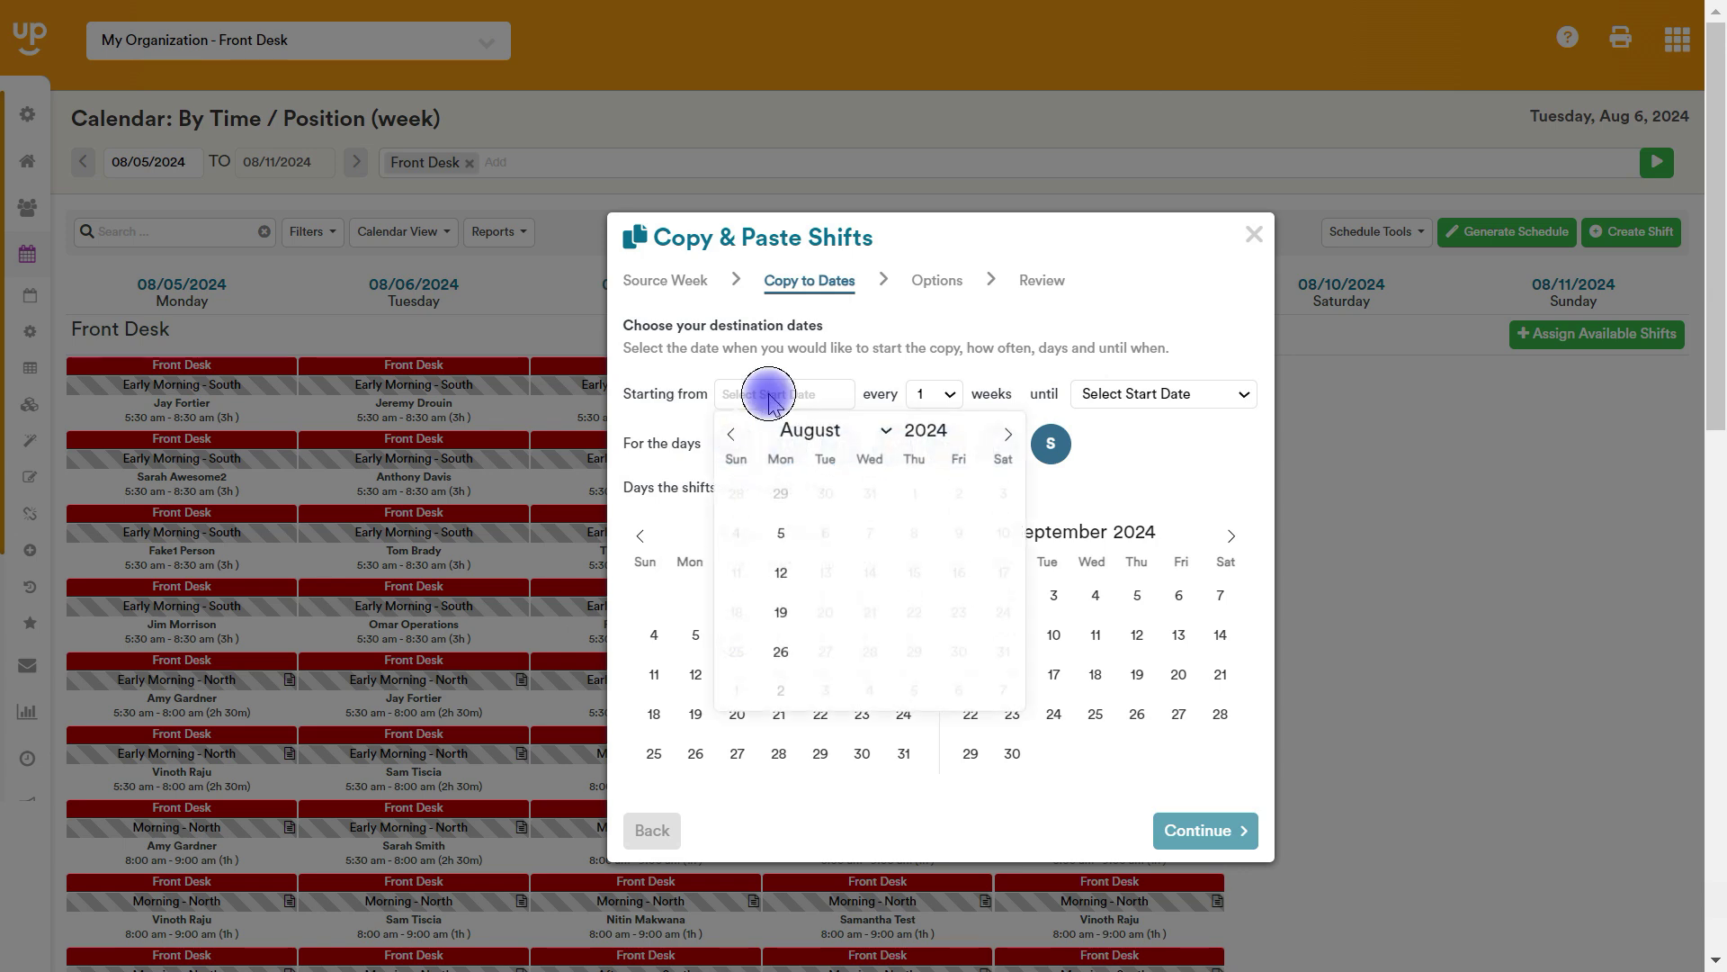
left_click(783, 577)
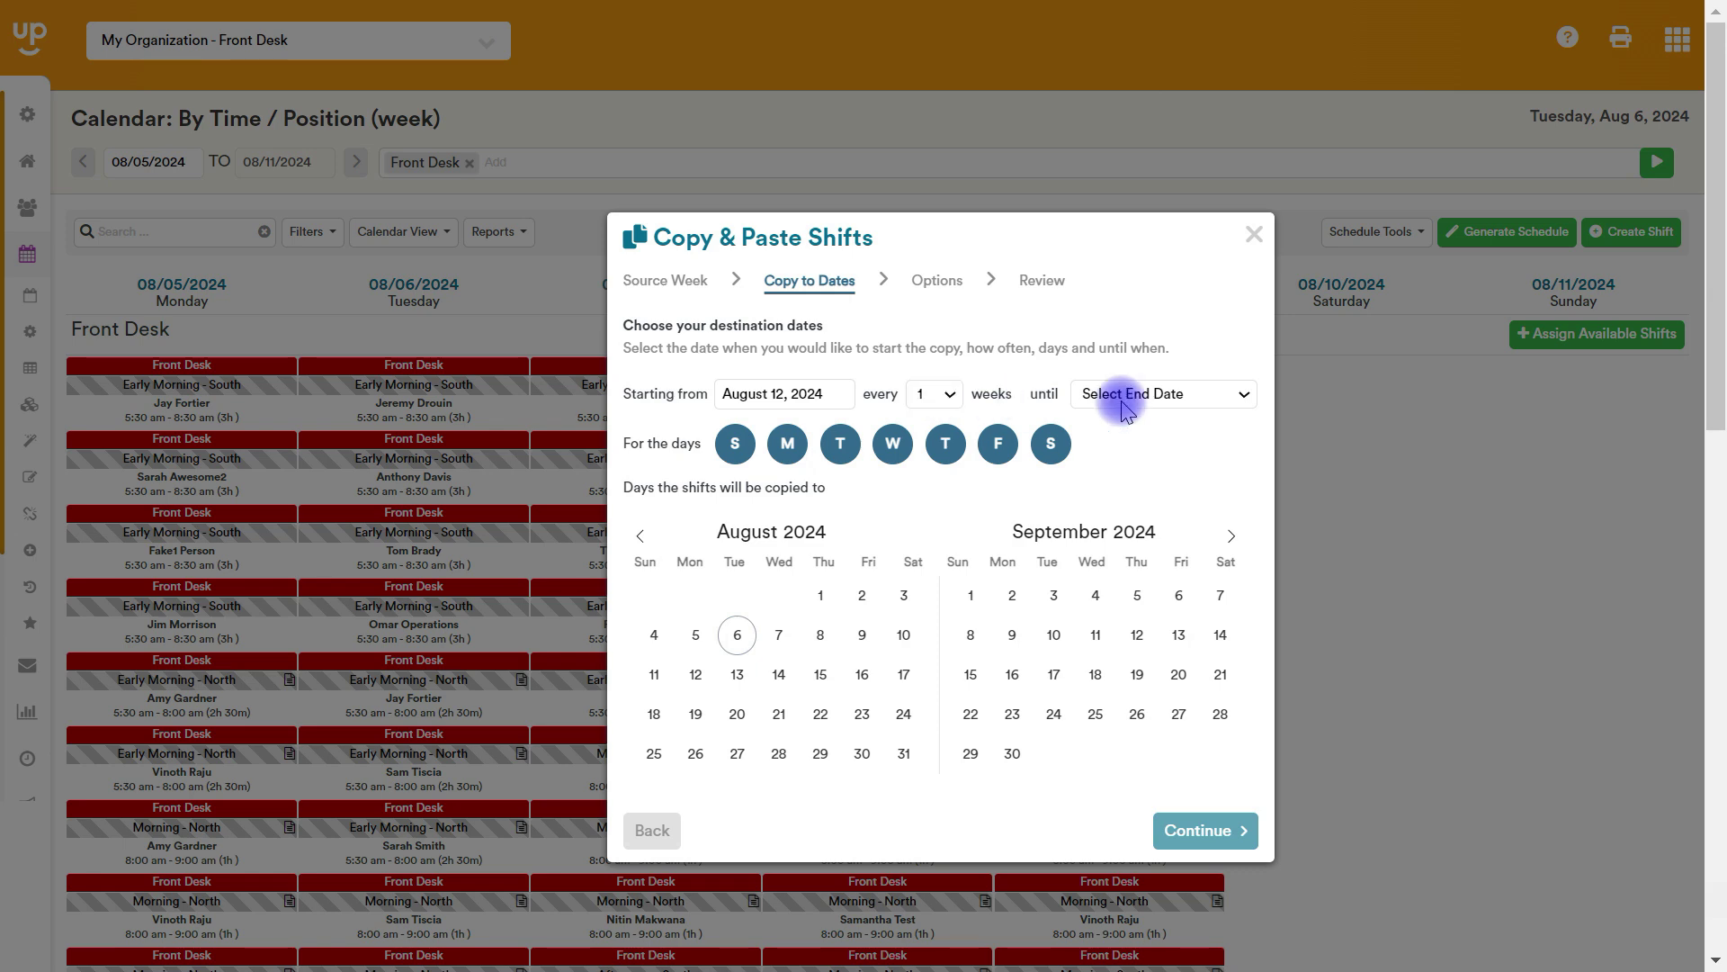
left_click(1182, 396)
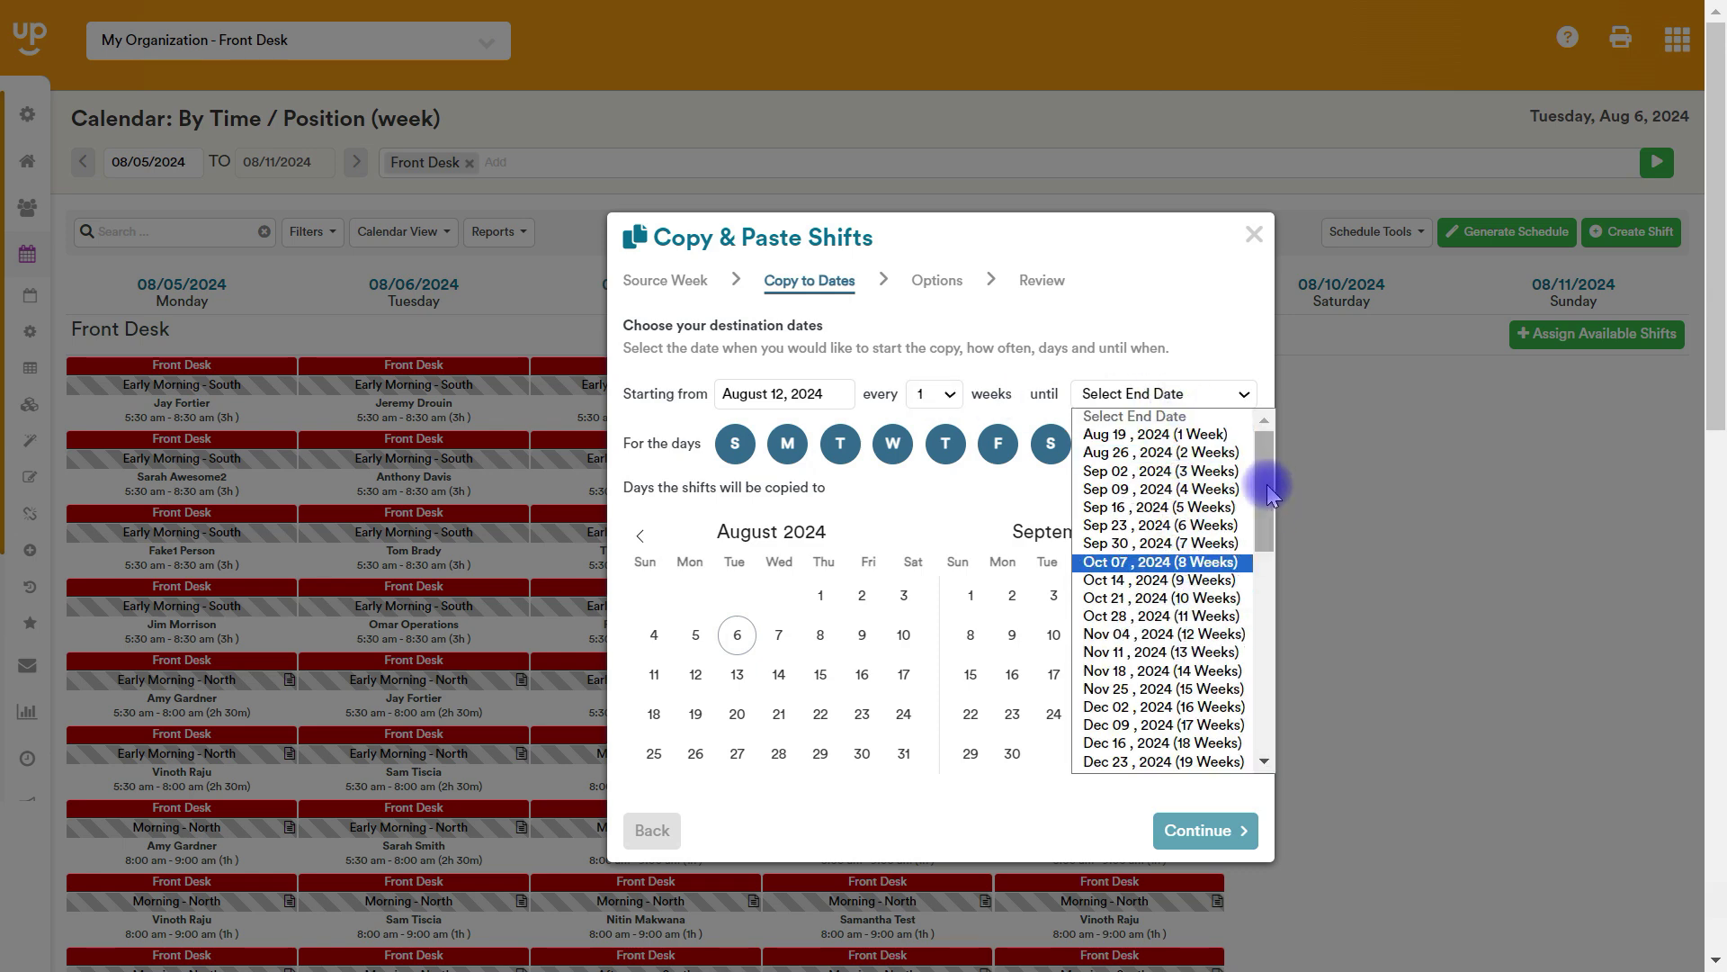
mouse_move(1270, 484)
left_mouse_down()
mouse_move(1265, 505)
mouse_move(1264, 490)
left_mouse_up()
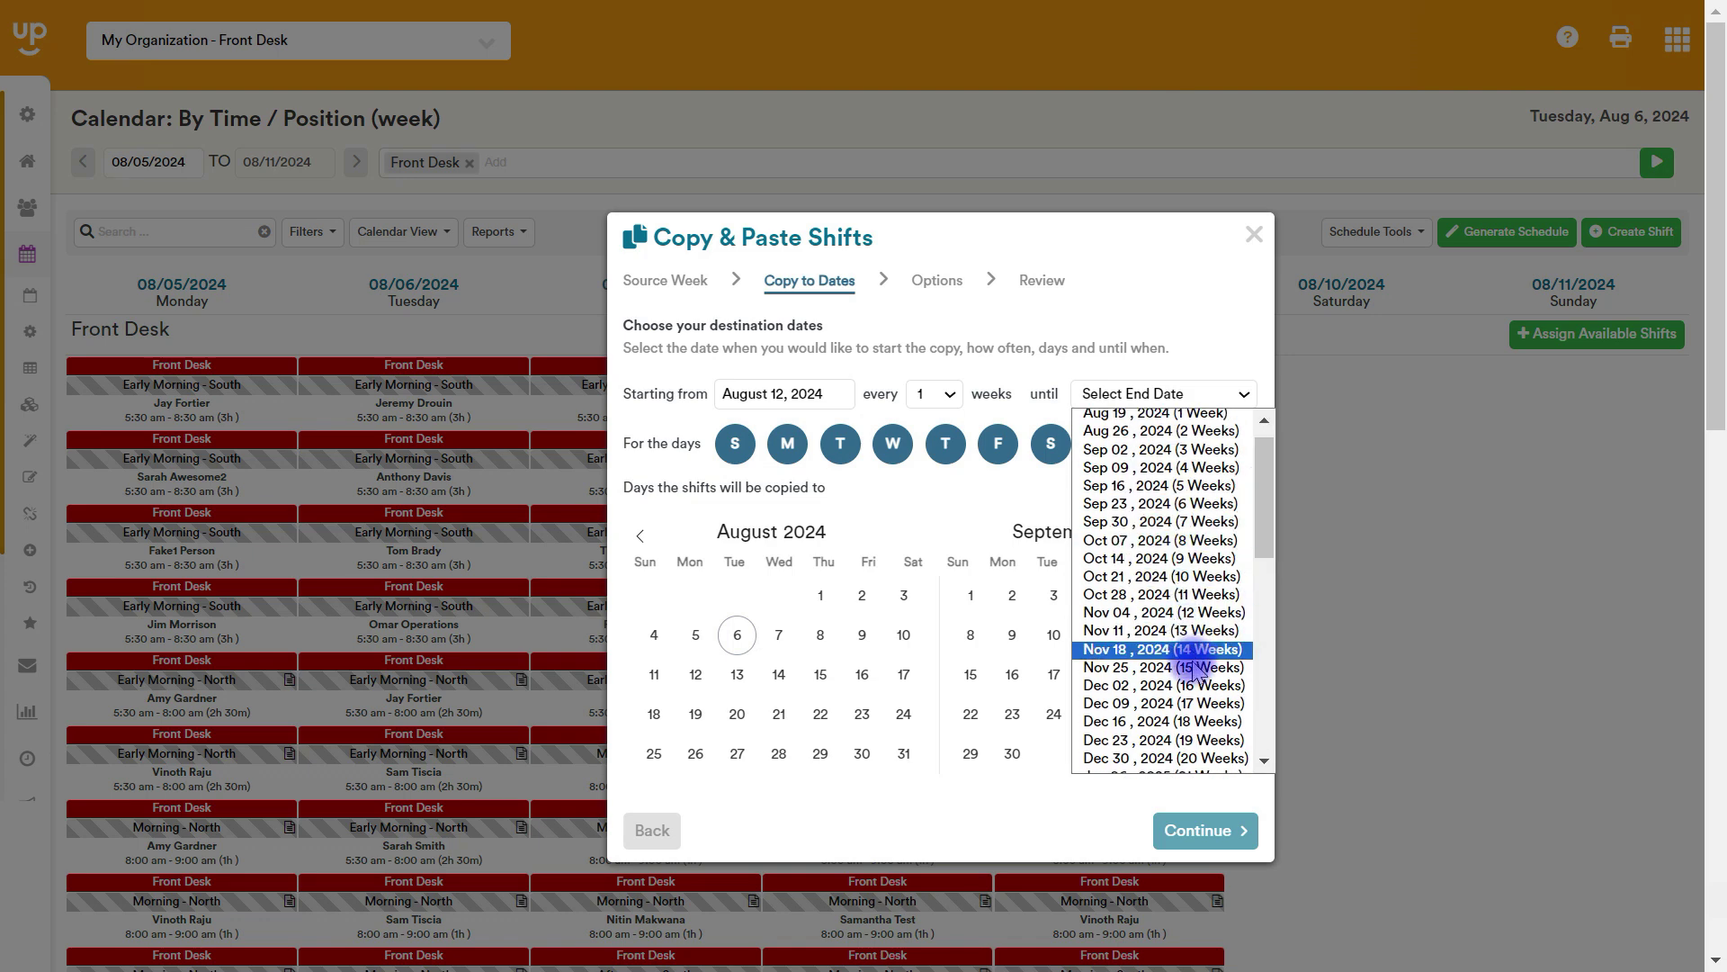
left_click(1107, 666)
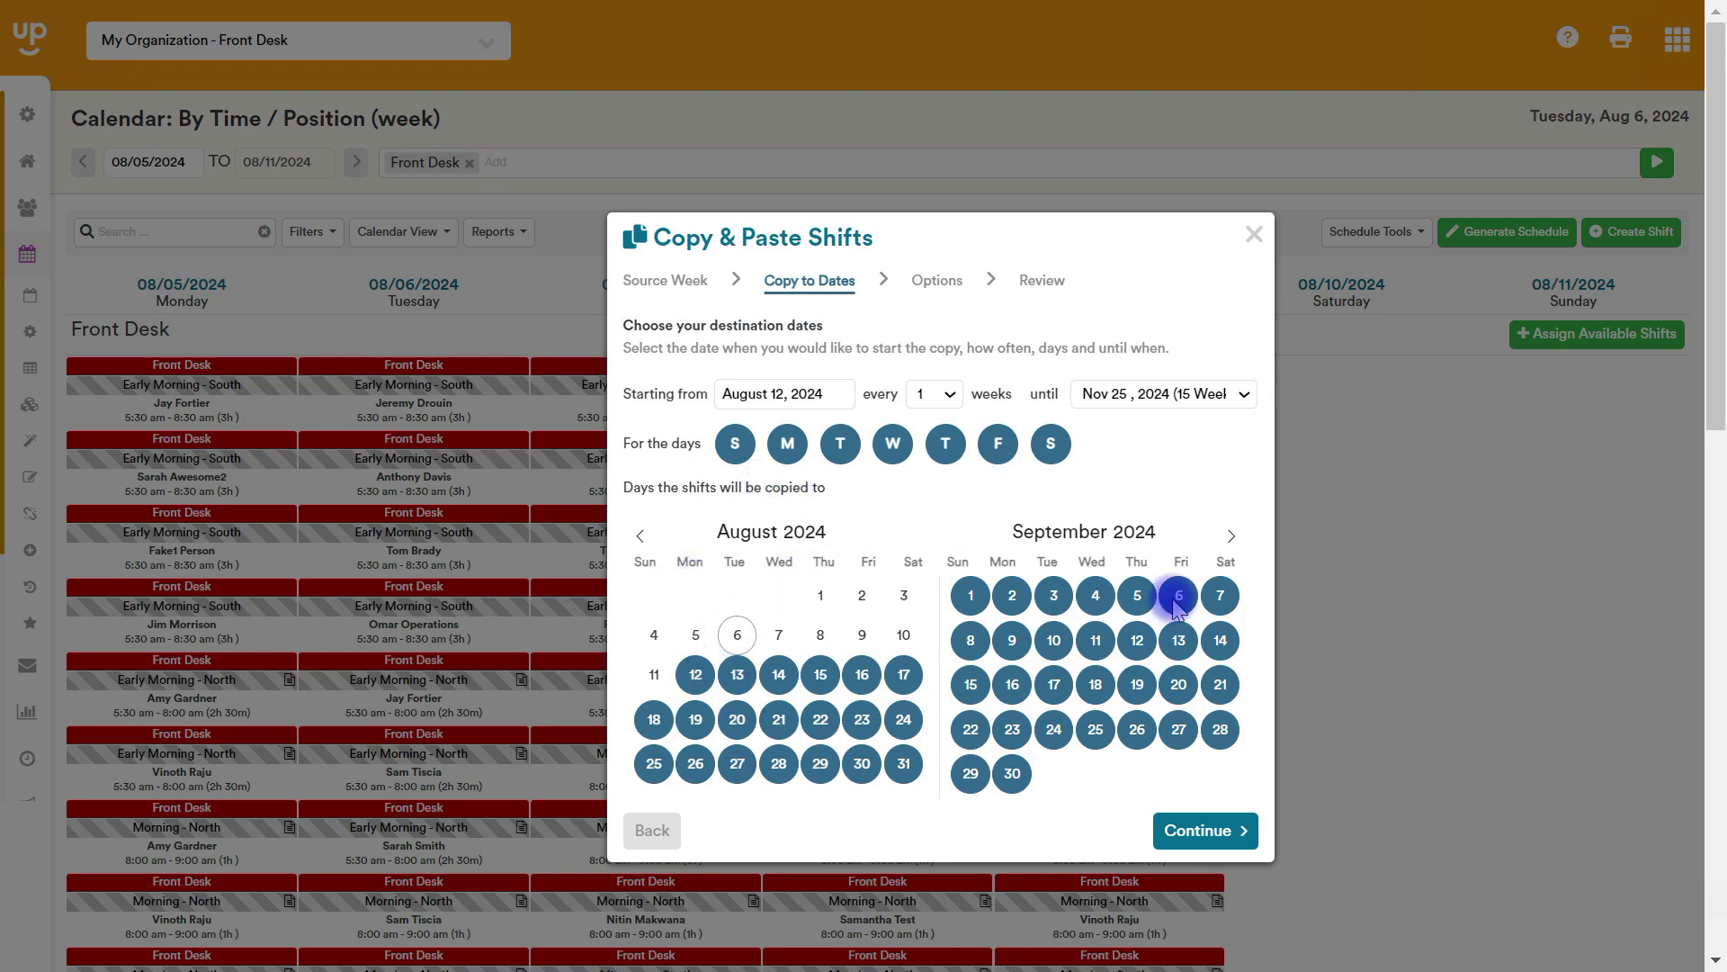
Step: Exclude Sunday and Saturday from the destination days, and include both again
left_click(737, 444)
left_click(1051, 444)
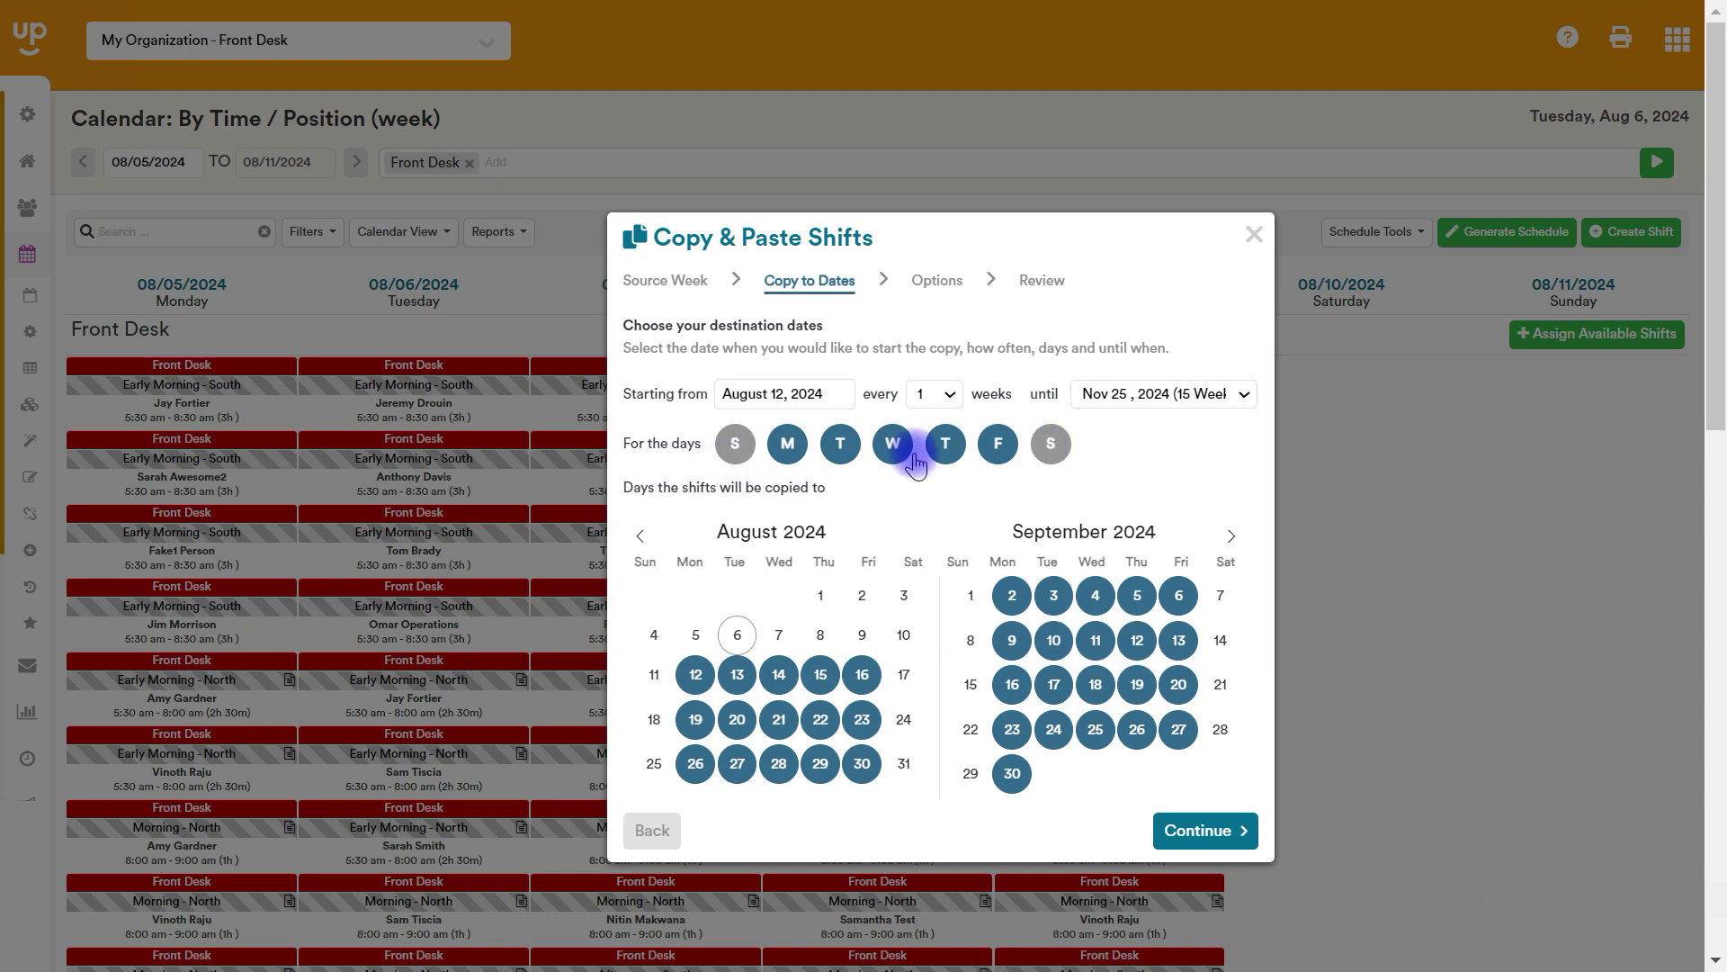
left_click(736, 445)
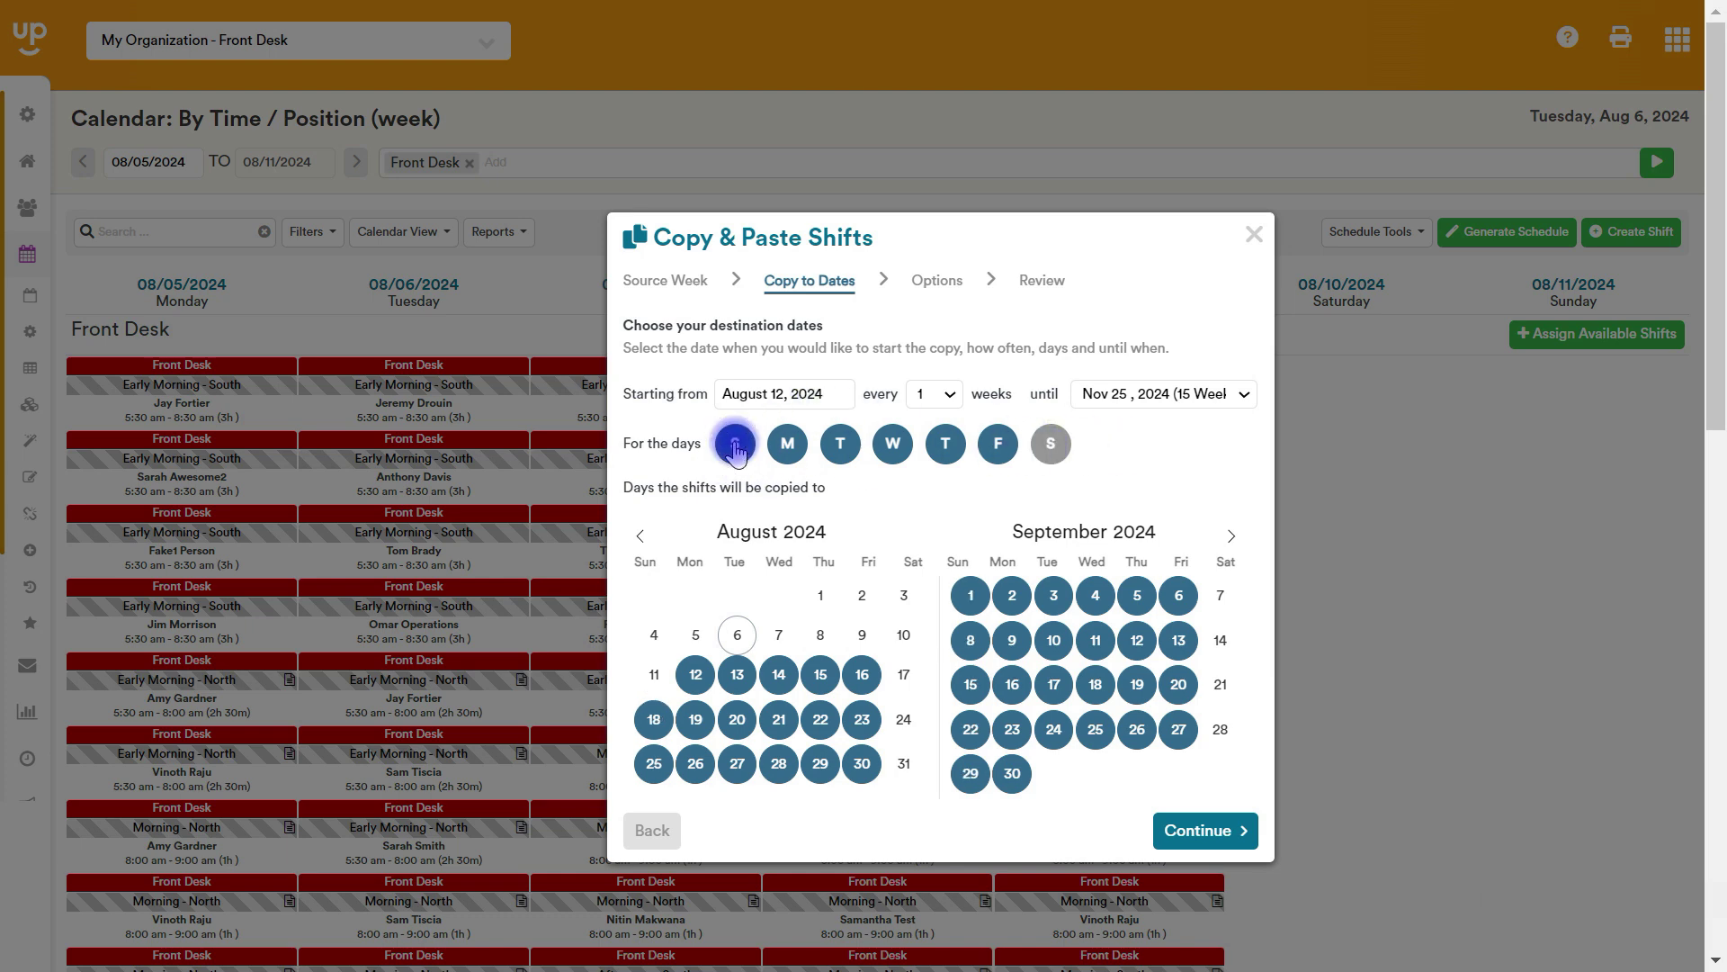
left_click(1052, 445)
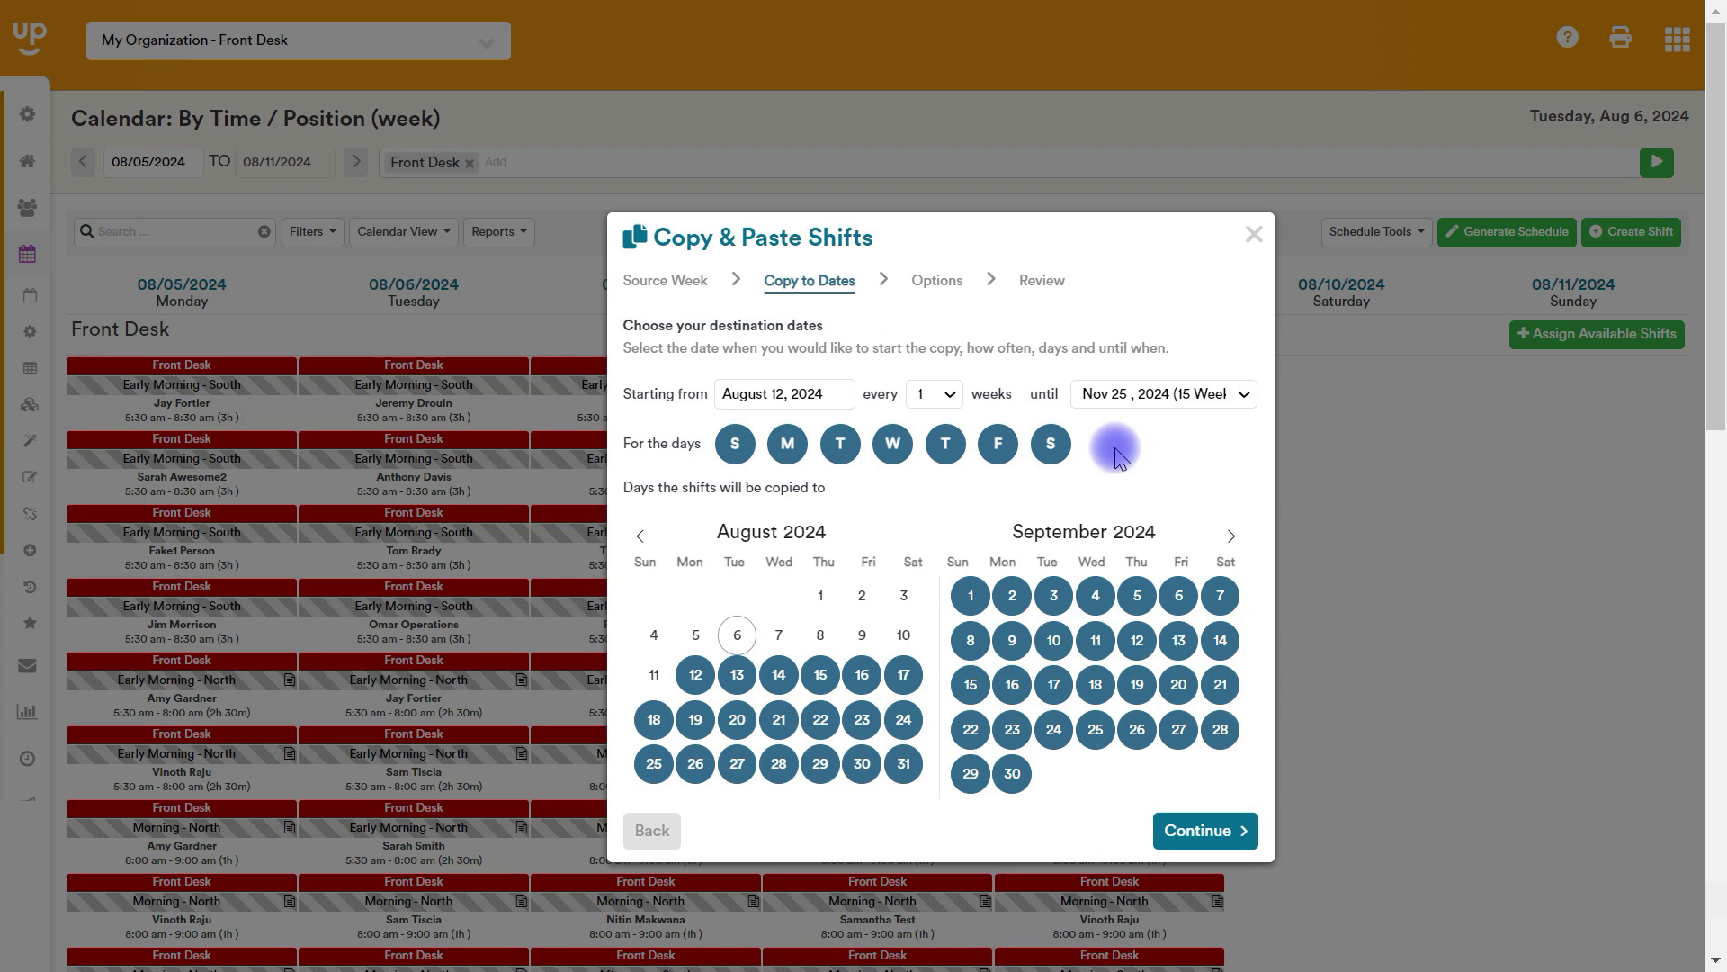
Step: Change the destination start date to August 19, 2024
left_click(787, 388)
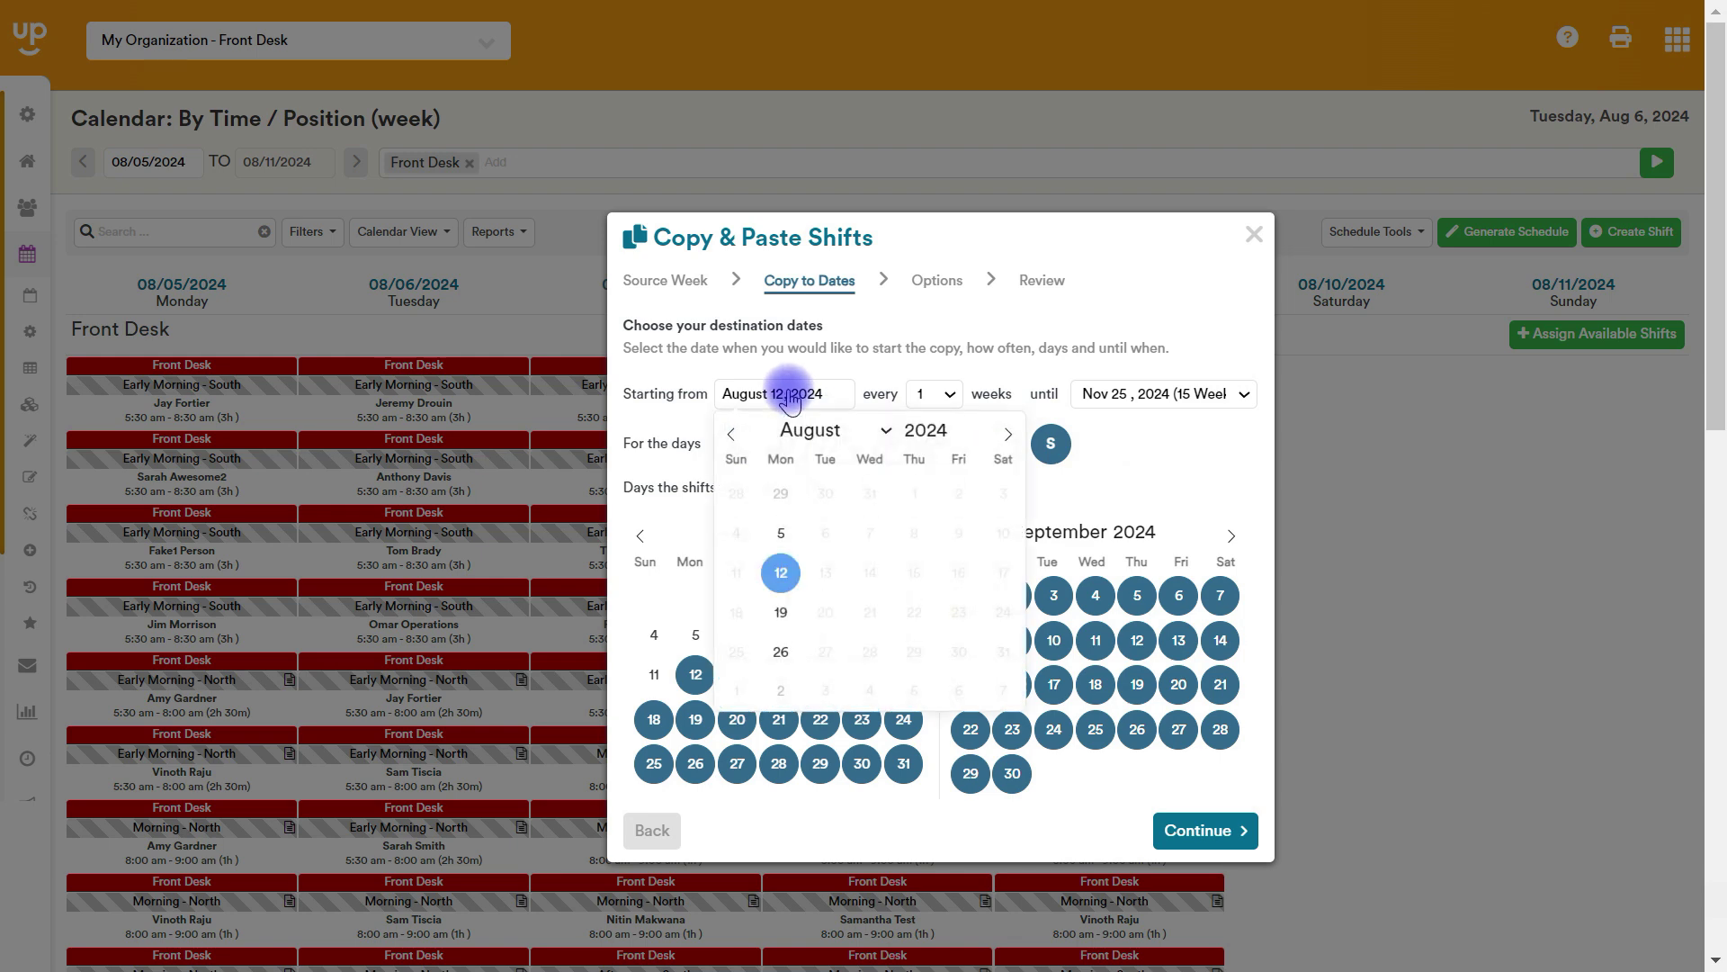
left_click(782, 614)
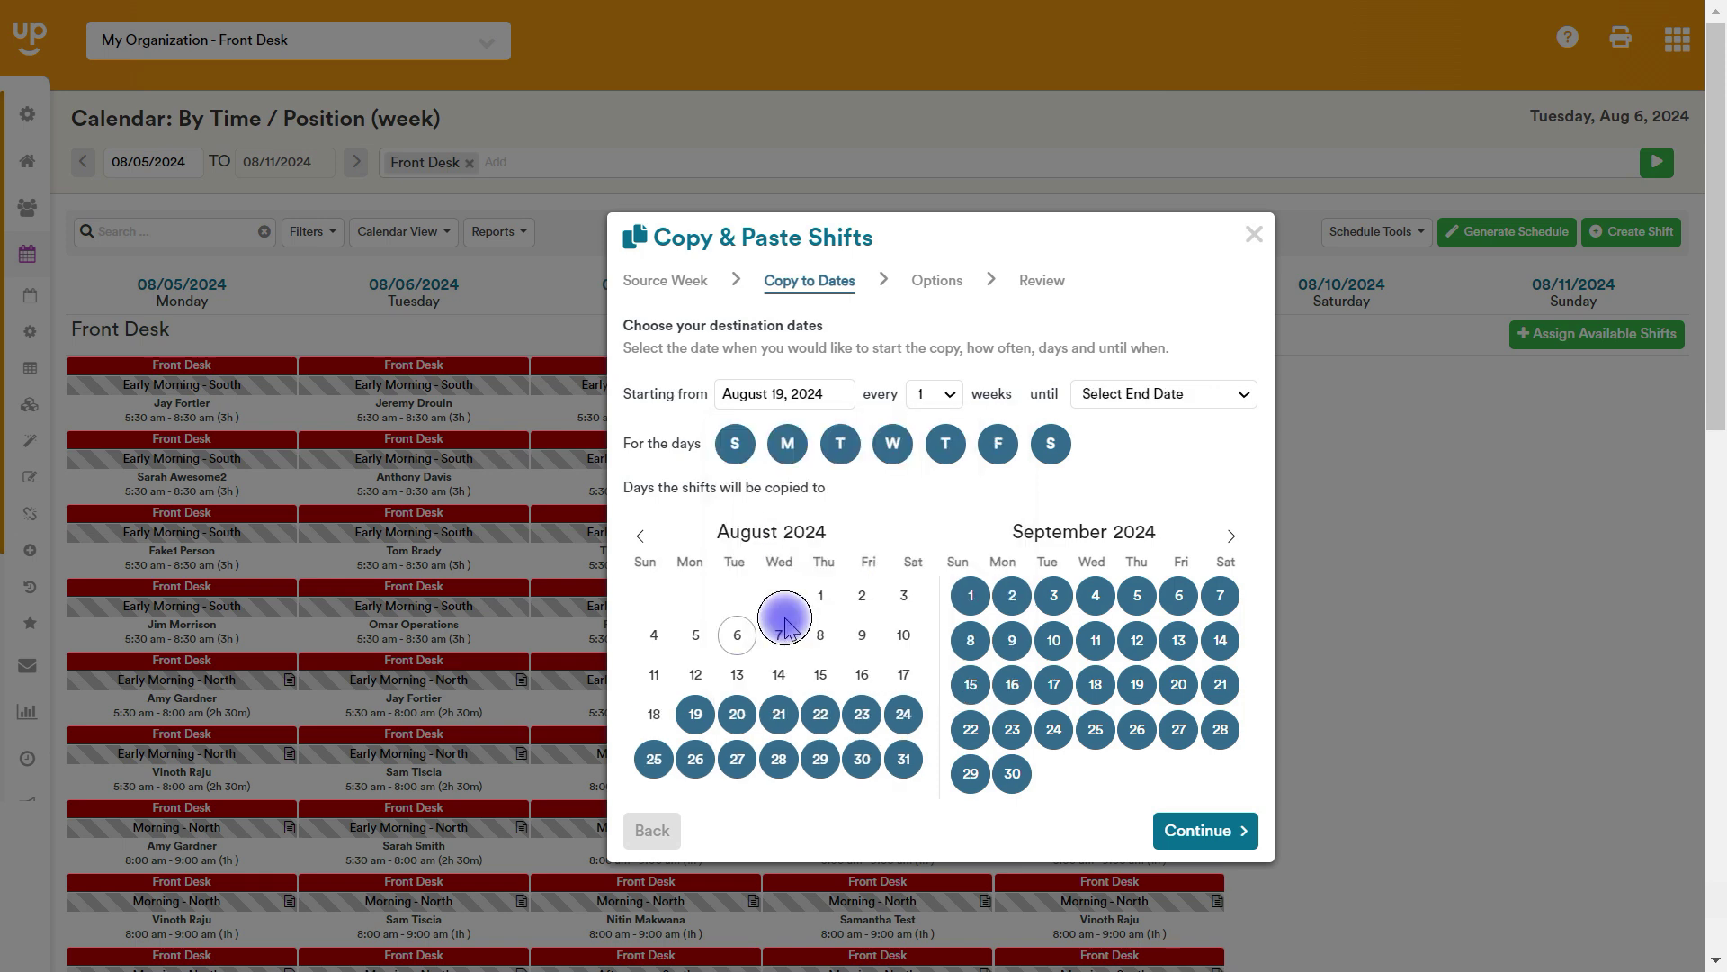
Step: Try copy frequencies of every 2 and every 3 weeks, and return the frequency to every 1 week
left_click(927, 393)
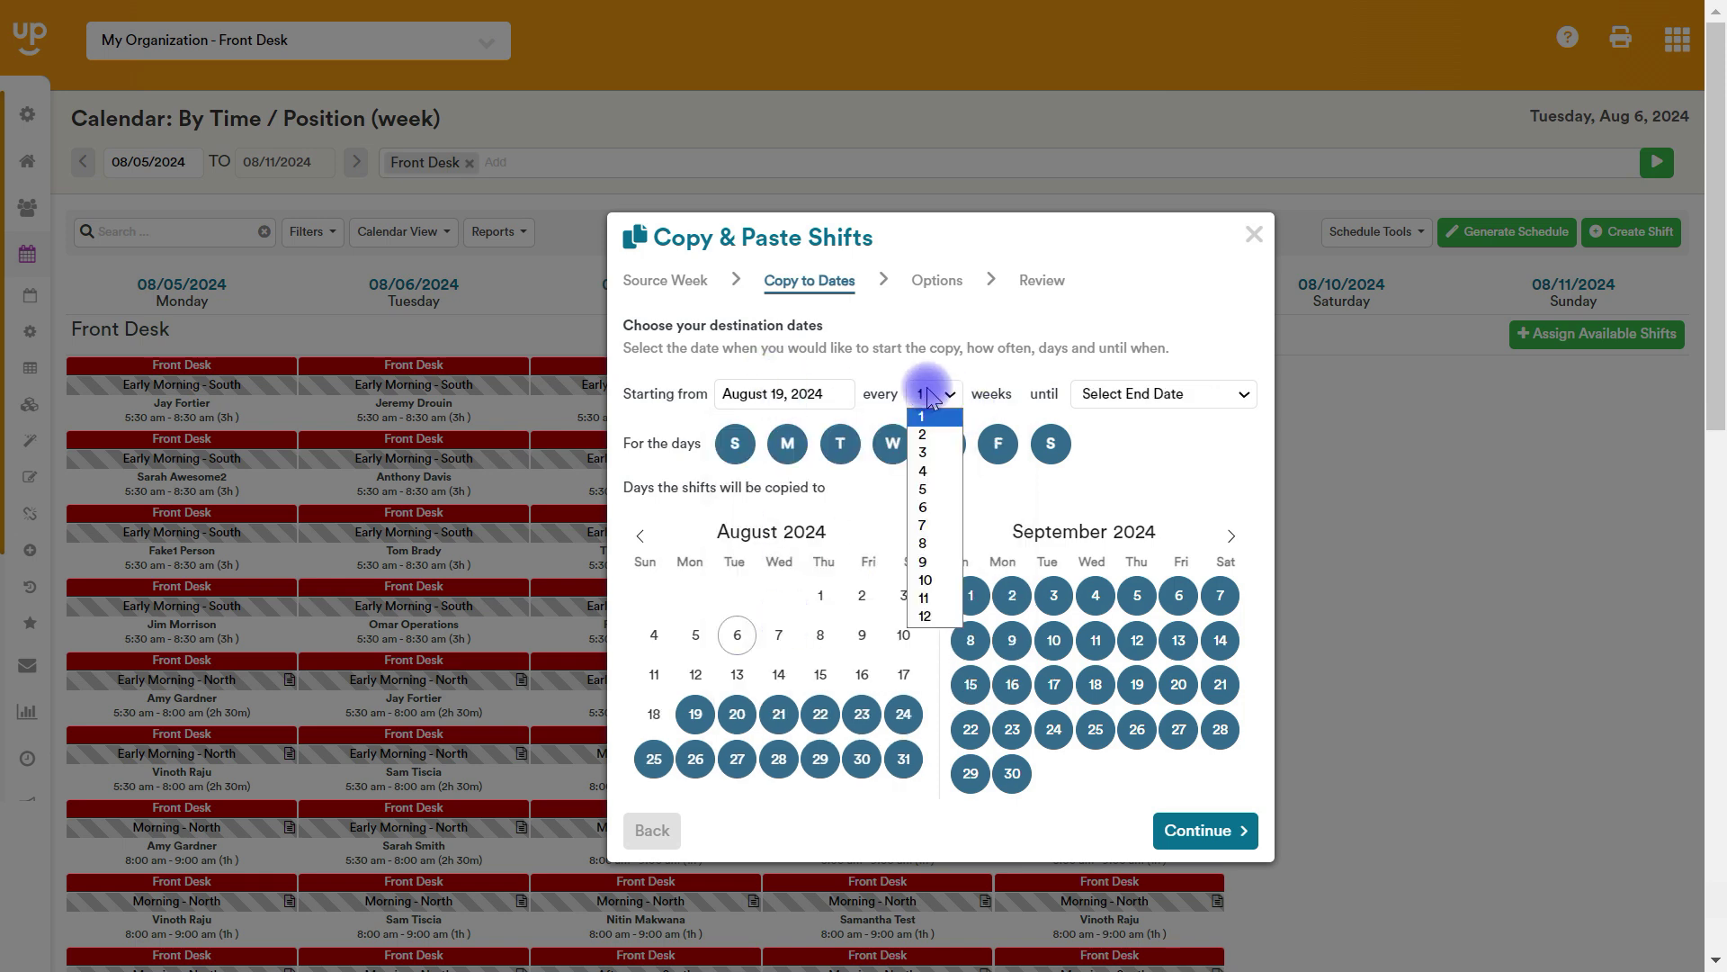
left_click(927, 435)
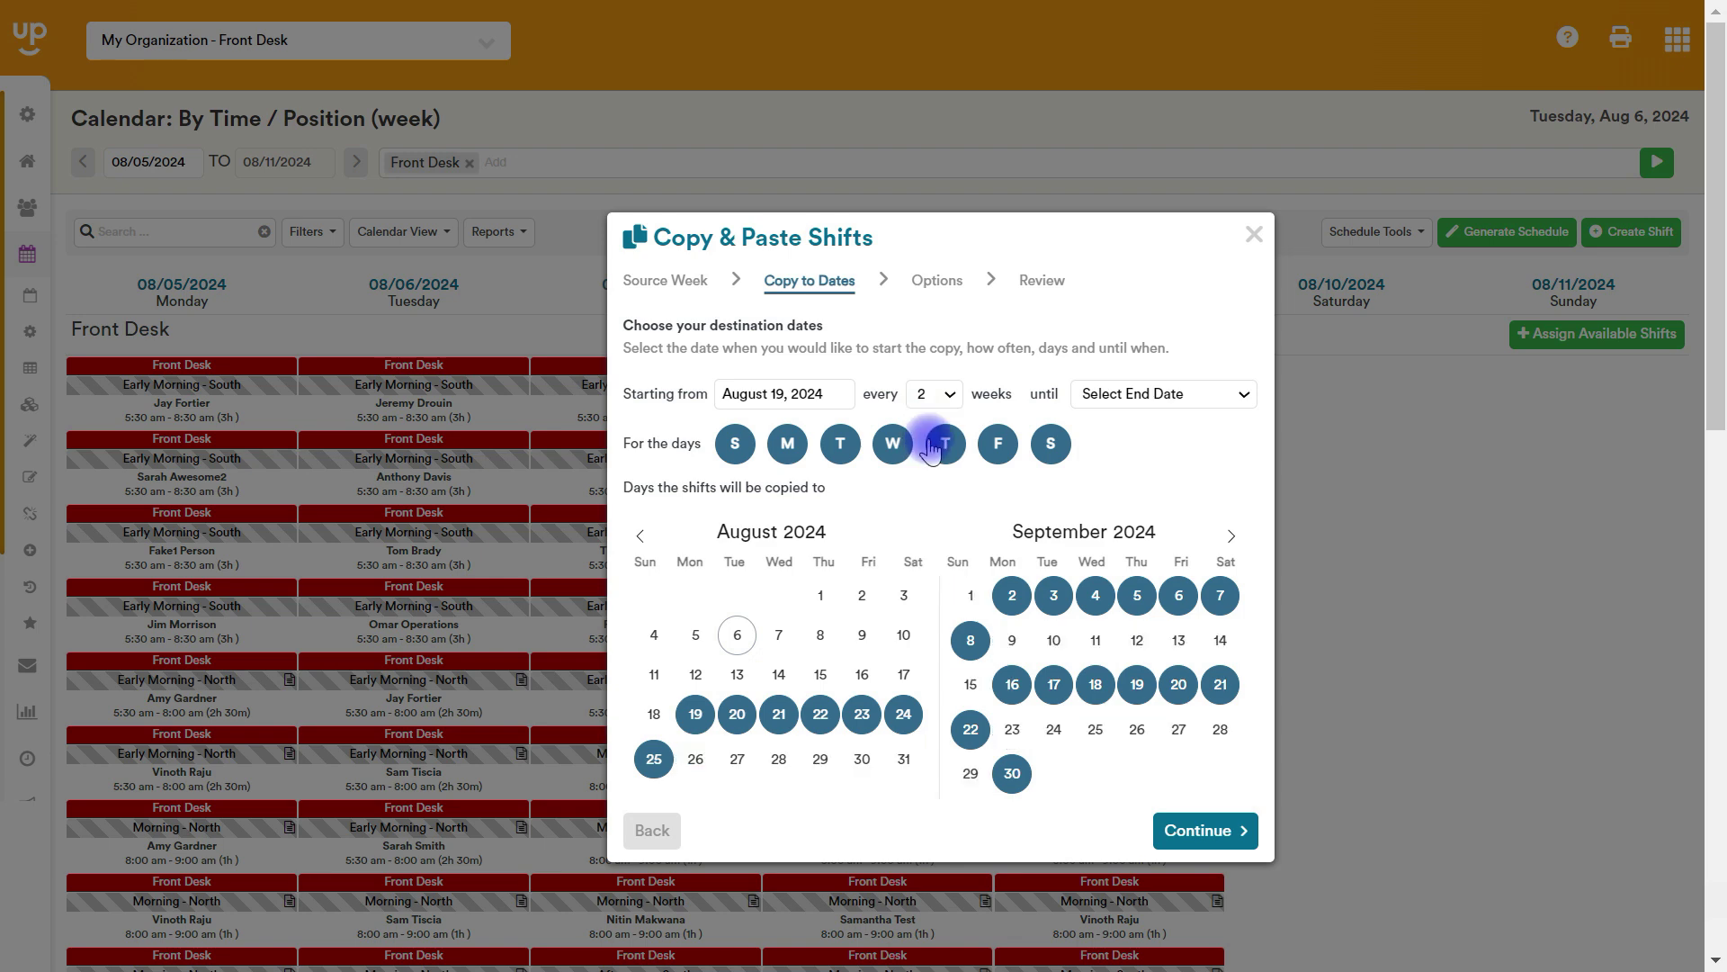
left_click(1156, 394)
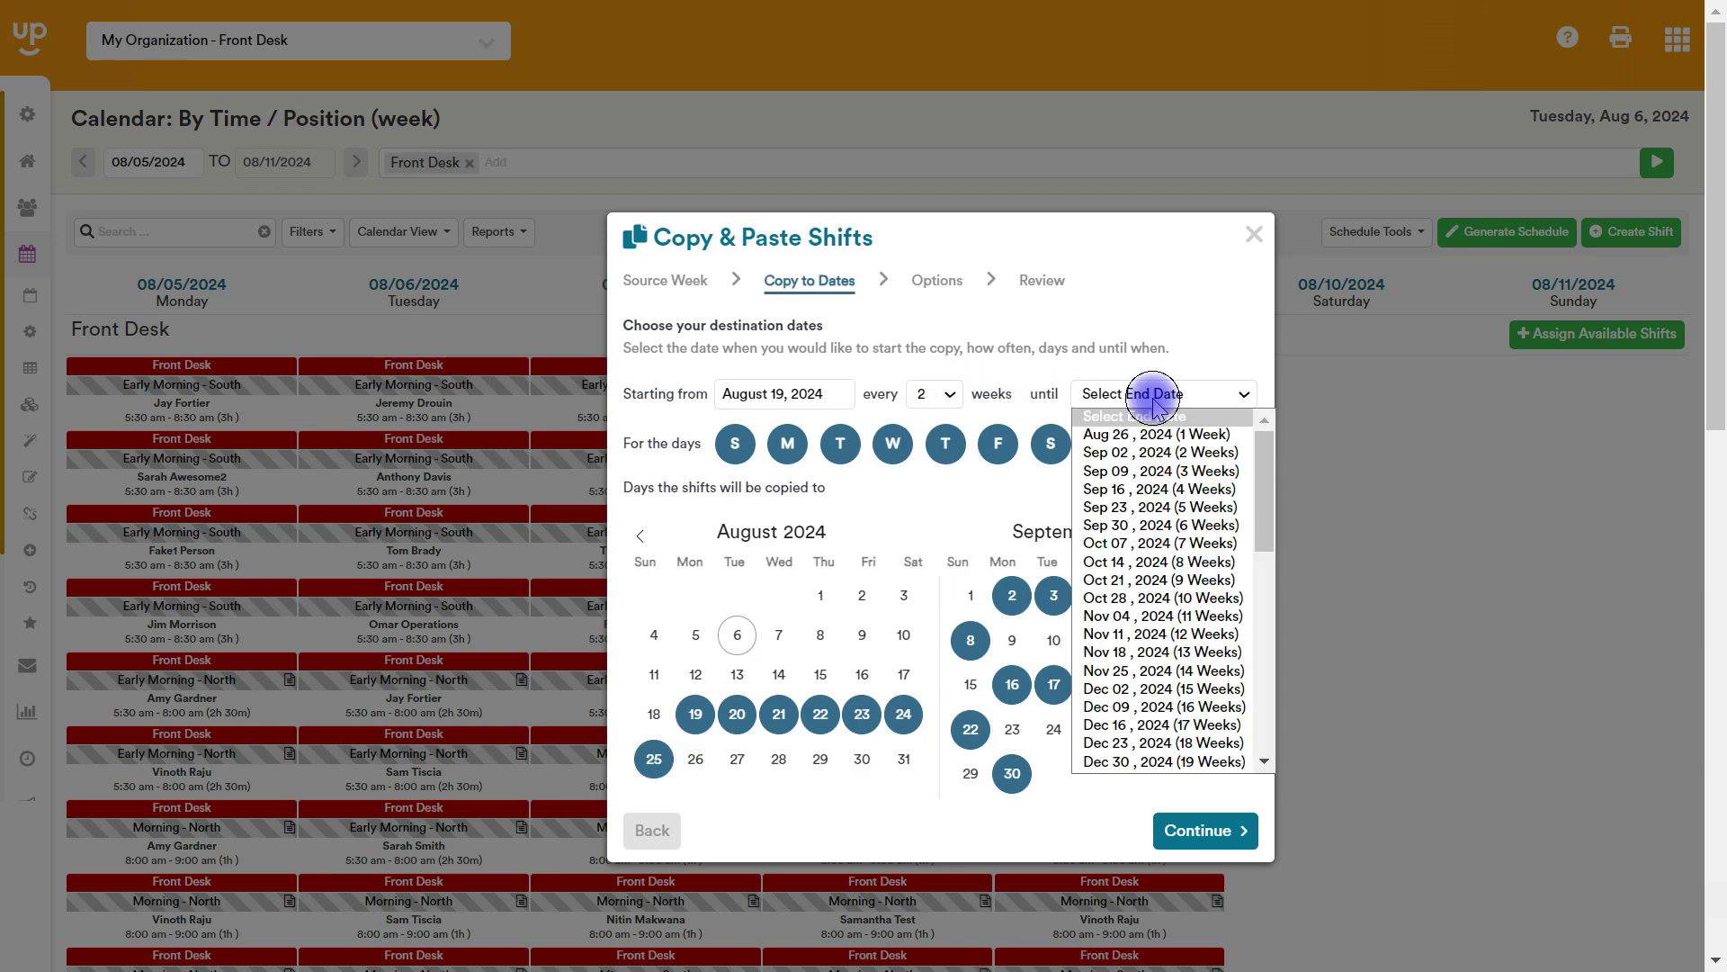
left_click(1163, 315)
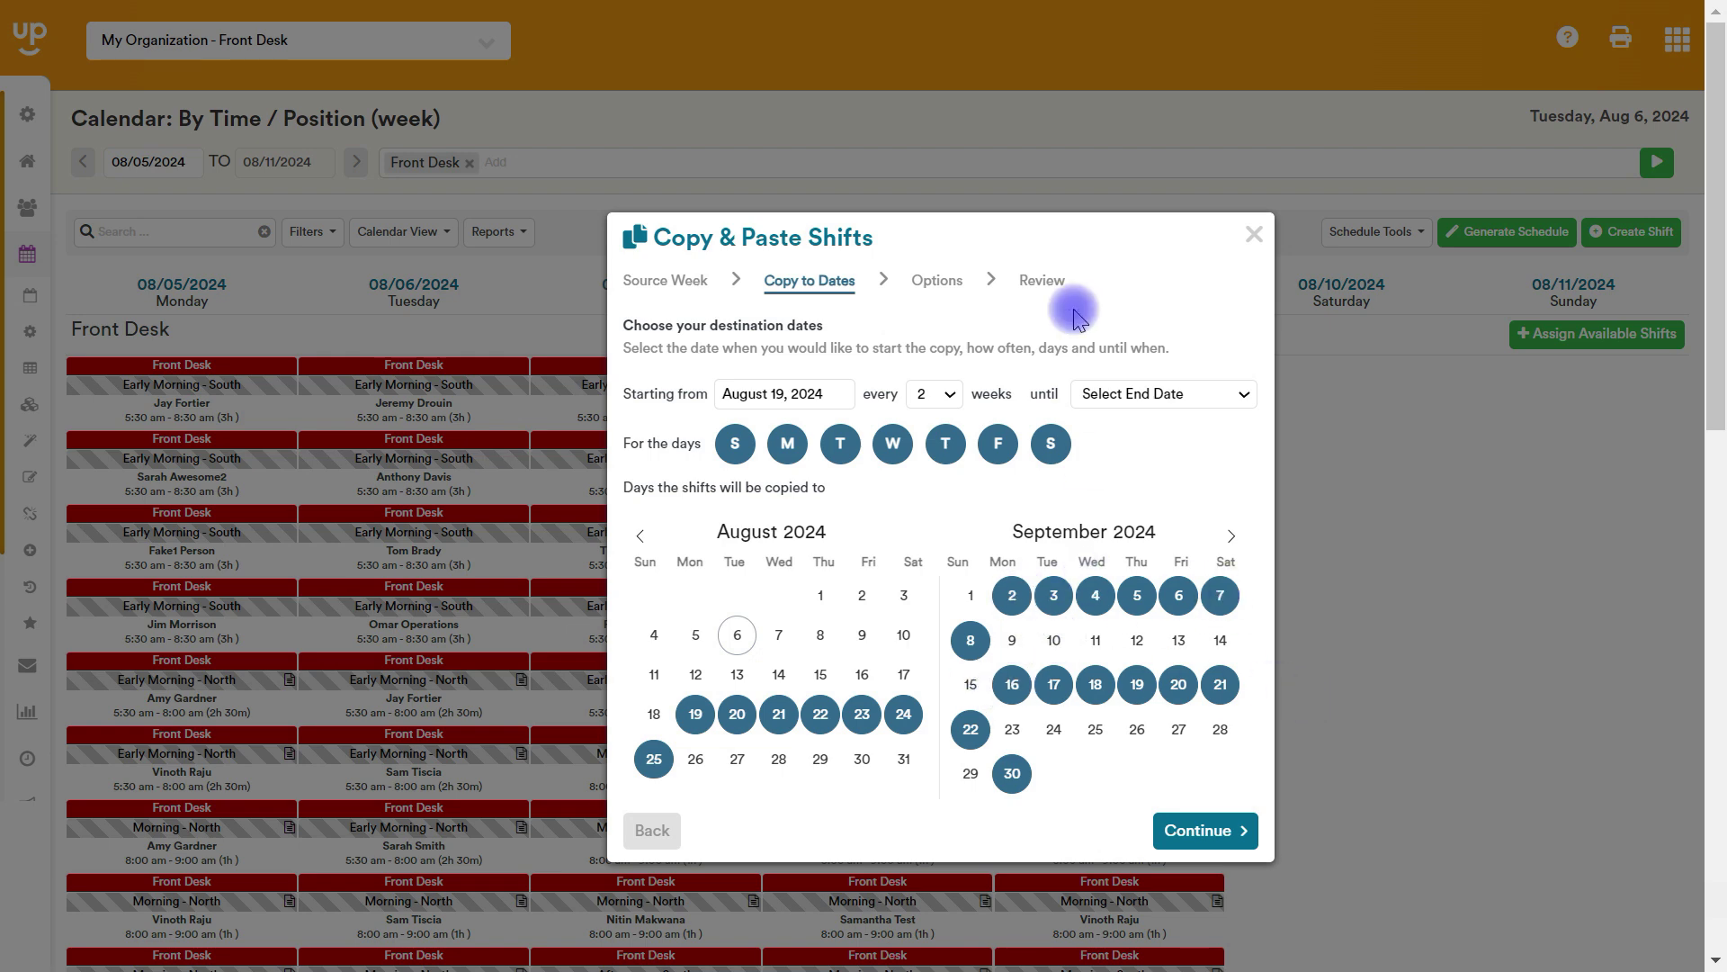
left_click(952, 397)
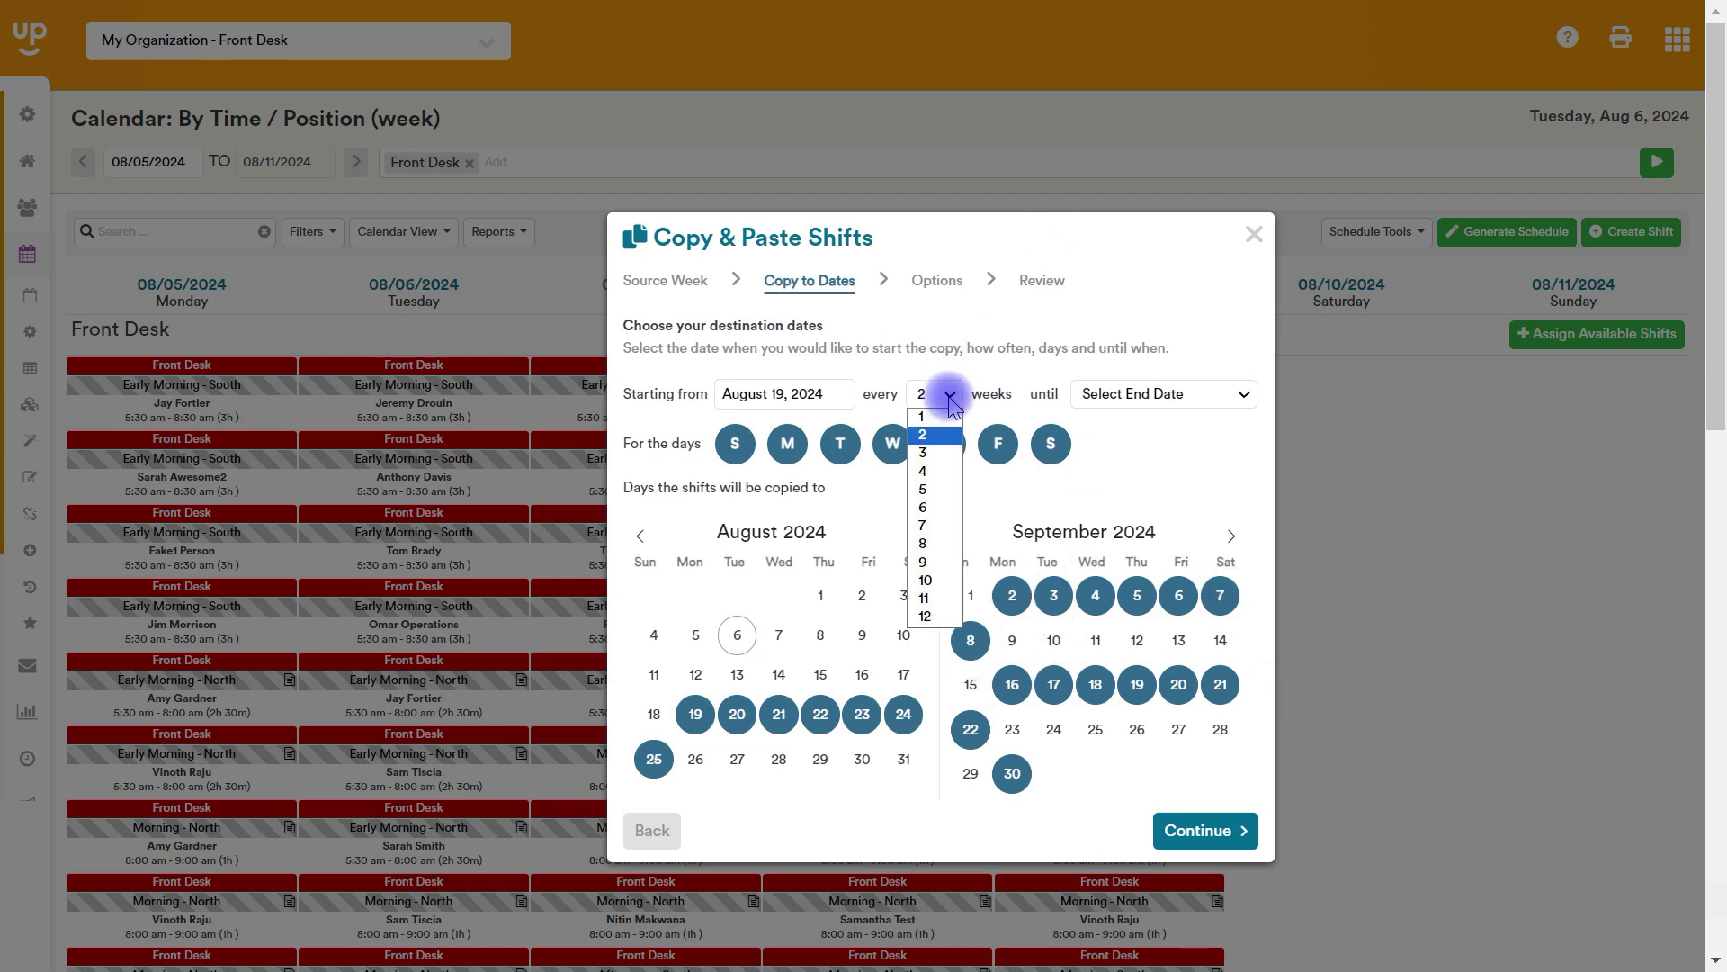
left_click(936, 452)
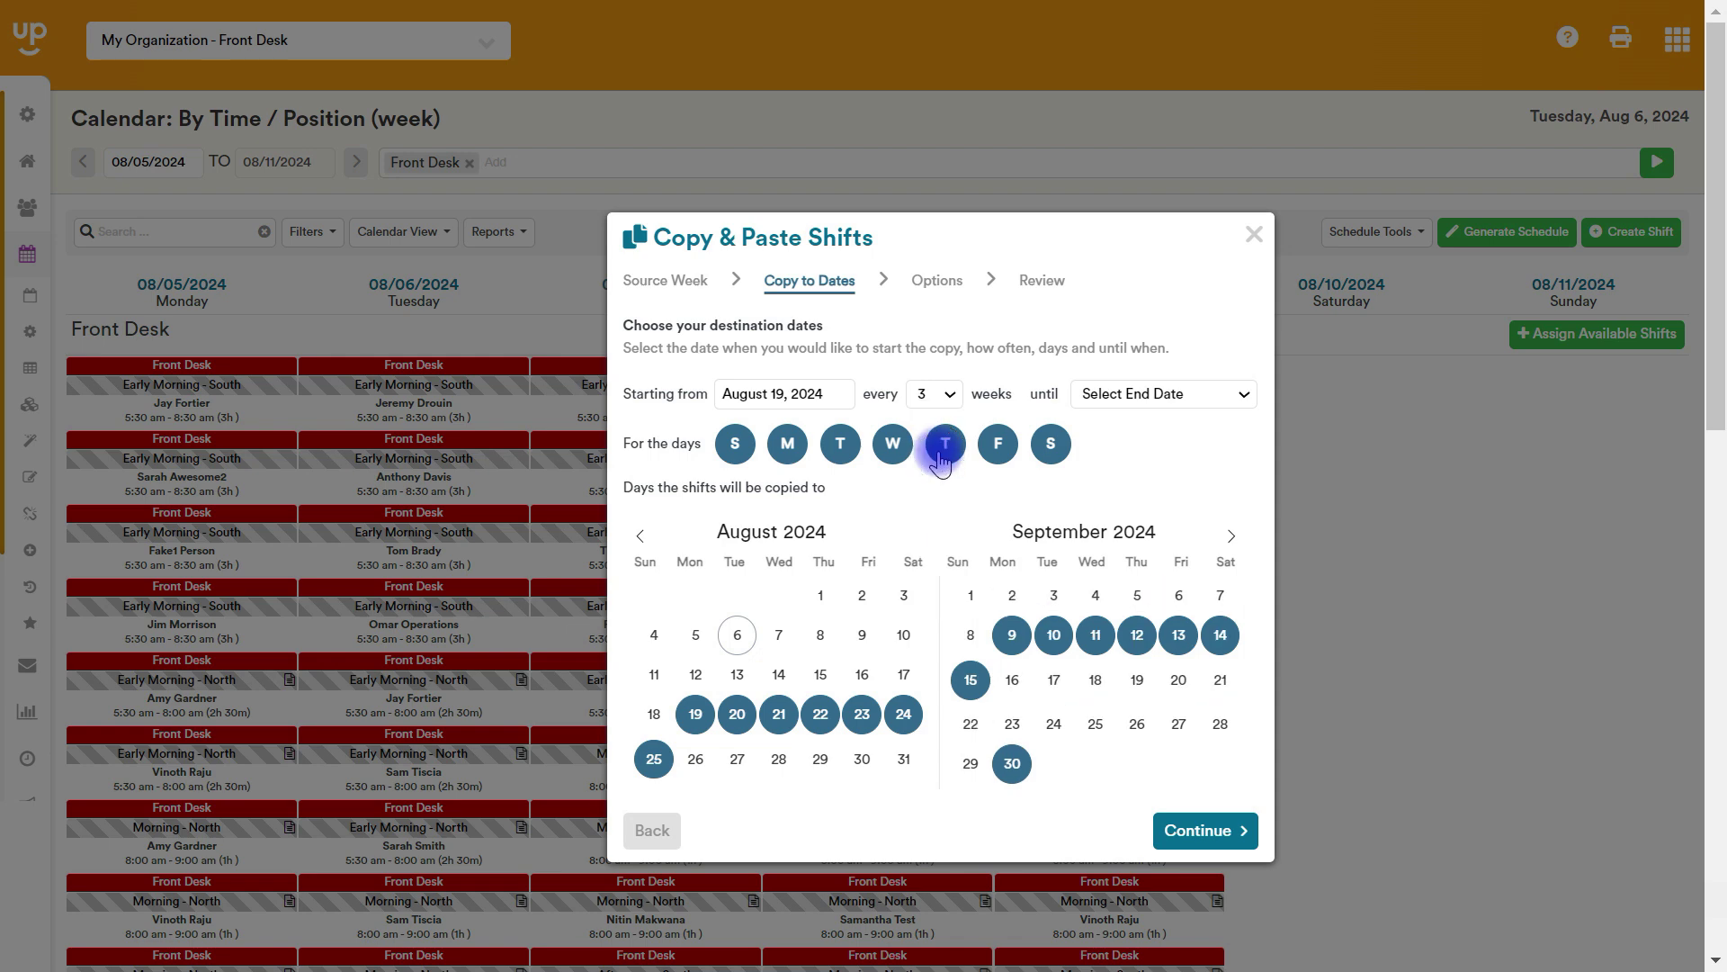
left_click(933, 396)
left_click(927, 417)
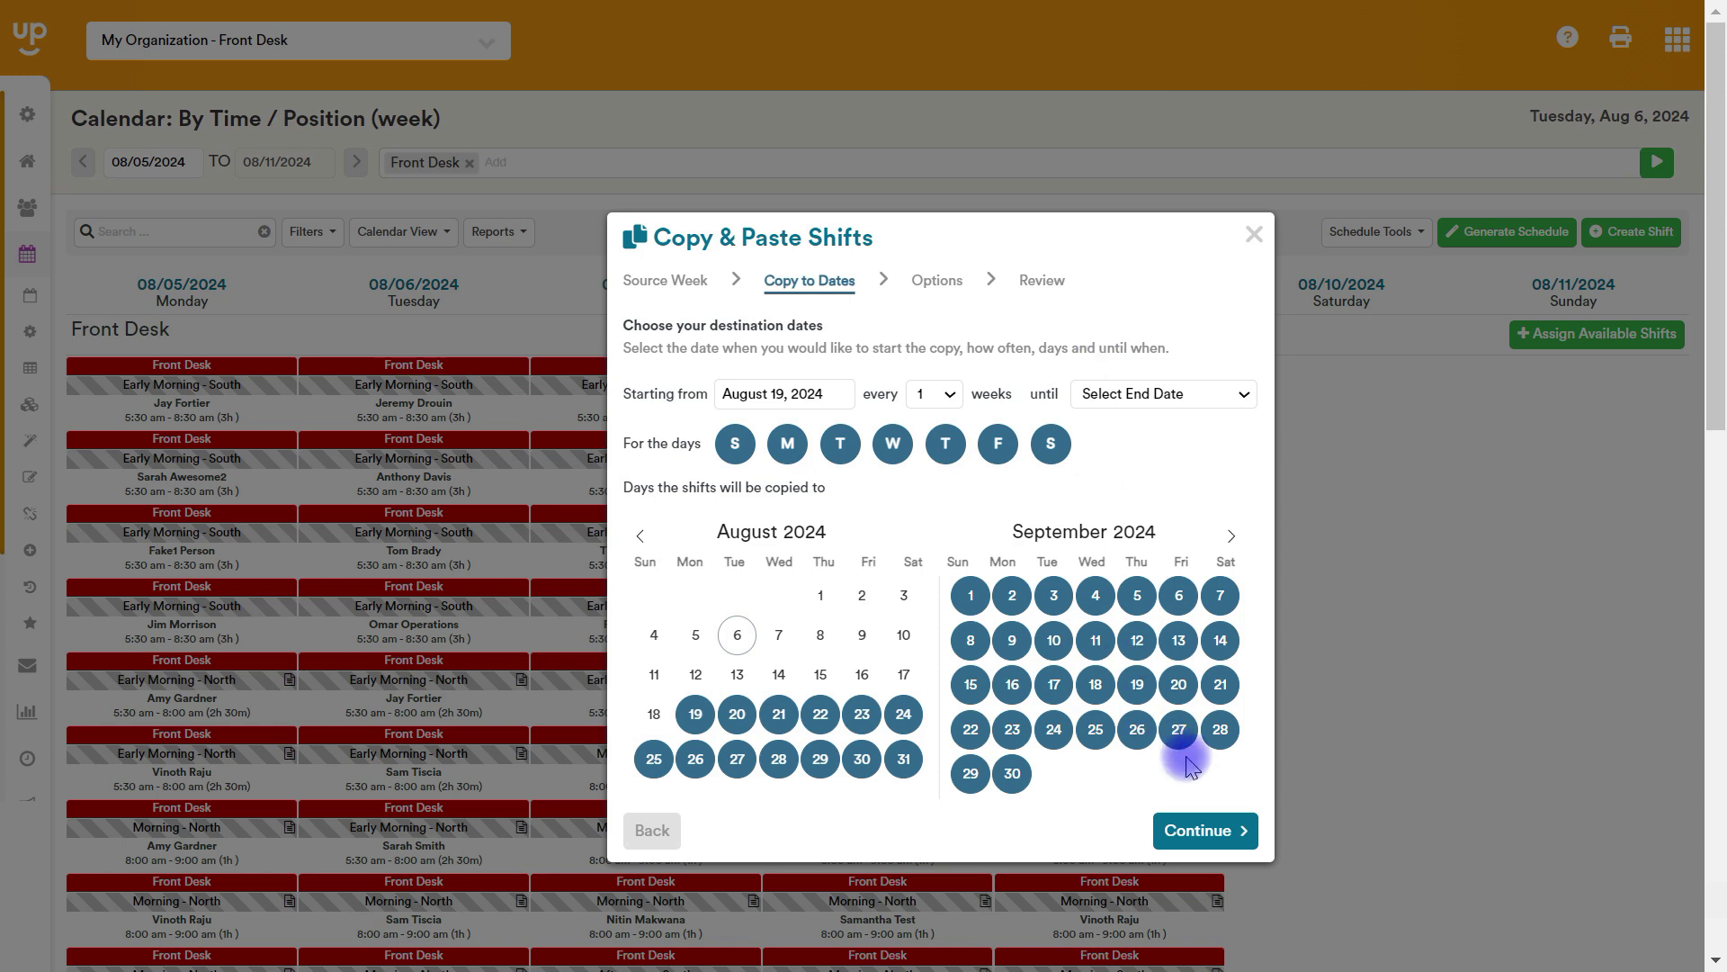
Step: Proceed to the additional copy options and choose Front Desk as the position to copy
left_click(1206, 830)
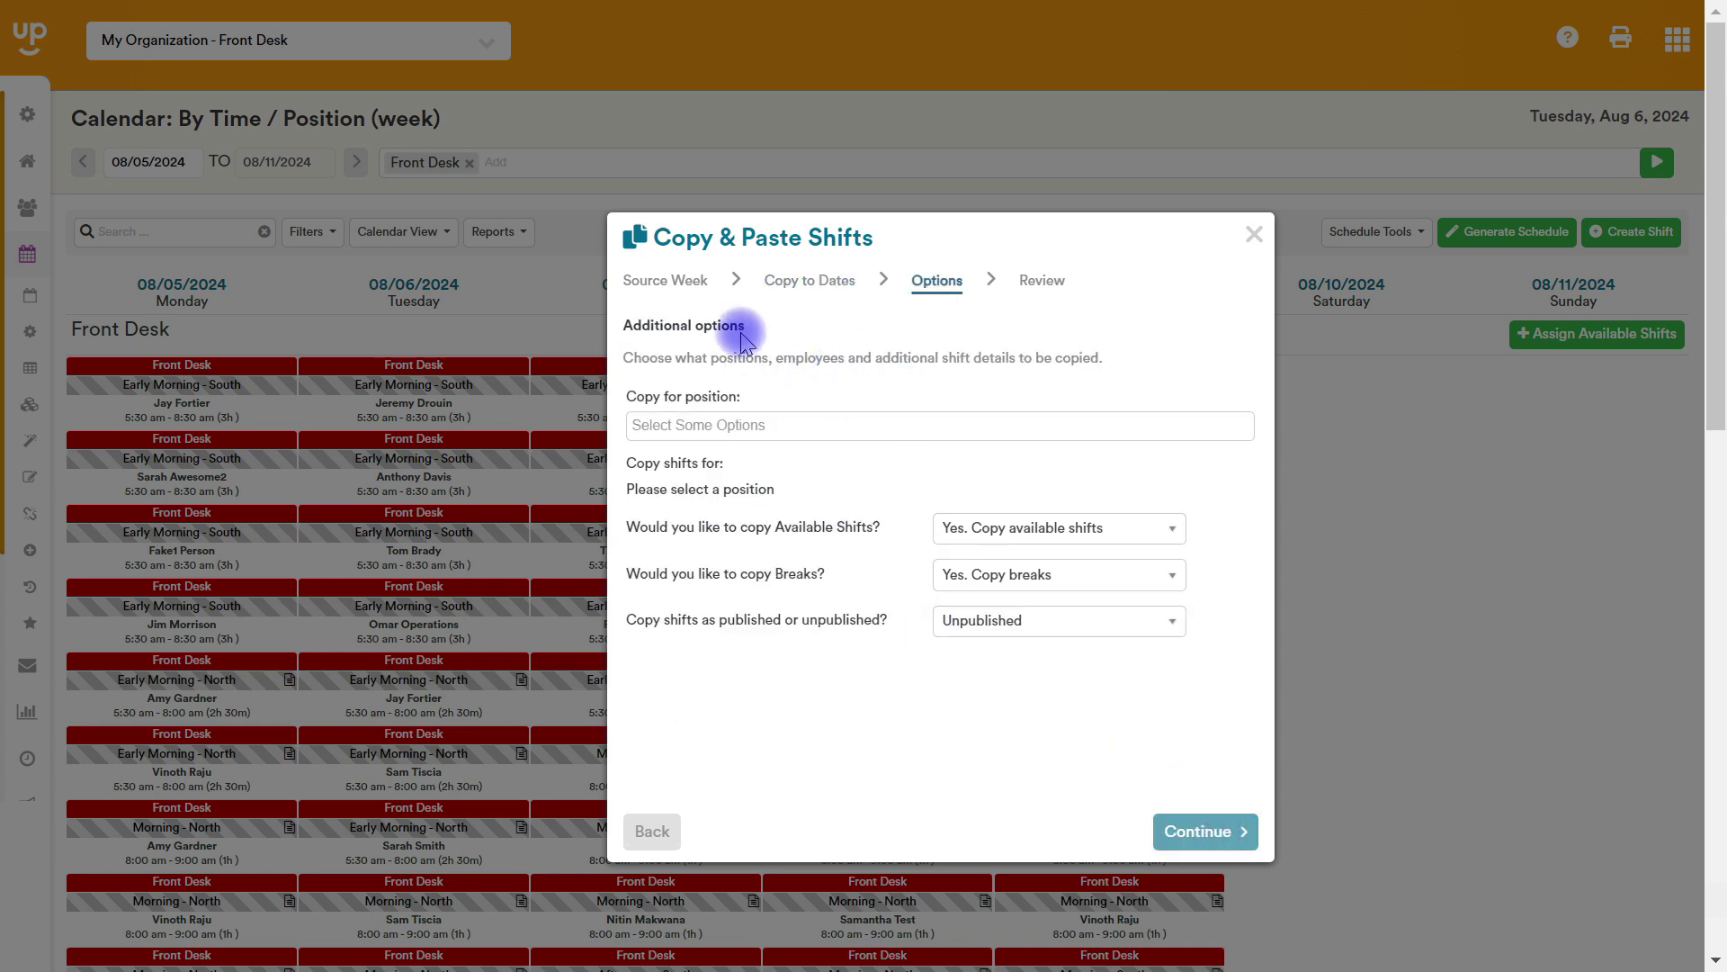
left_click(796, 423)
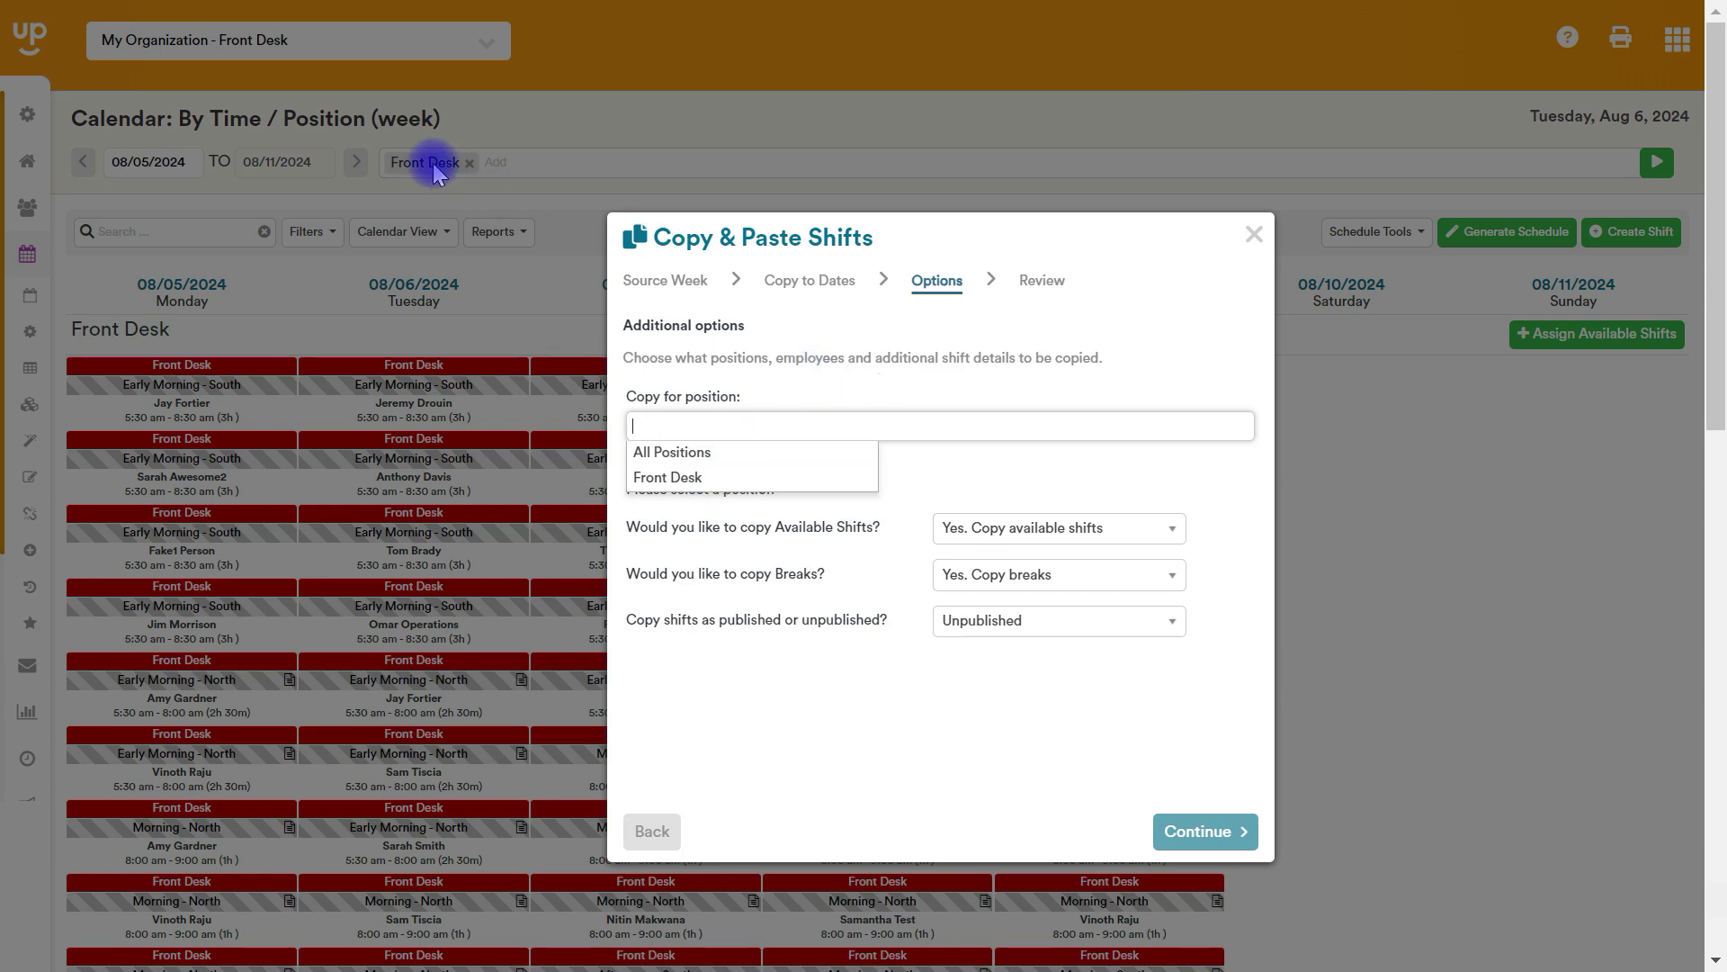
left_click(738, 475)
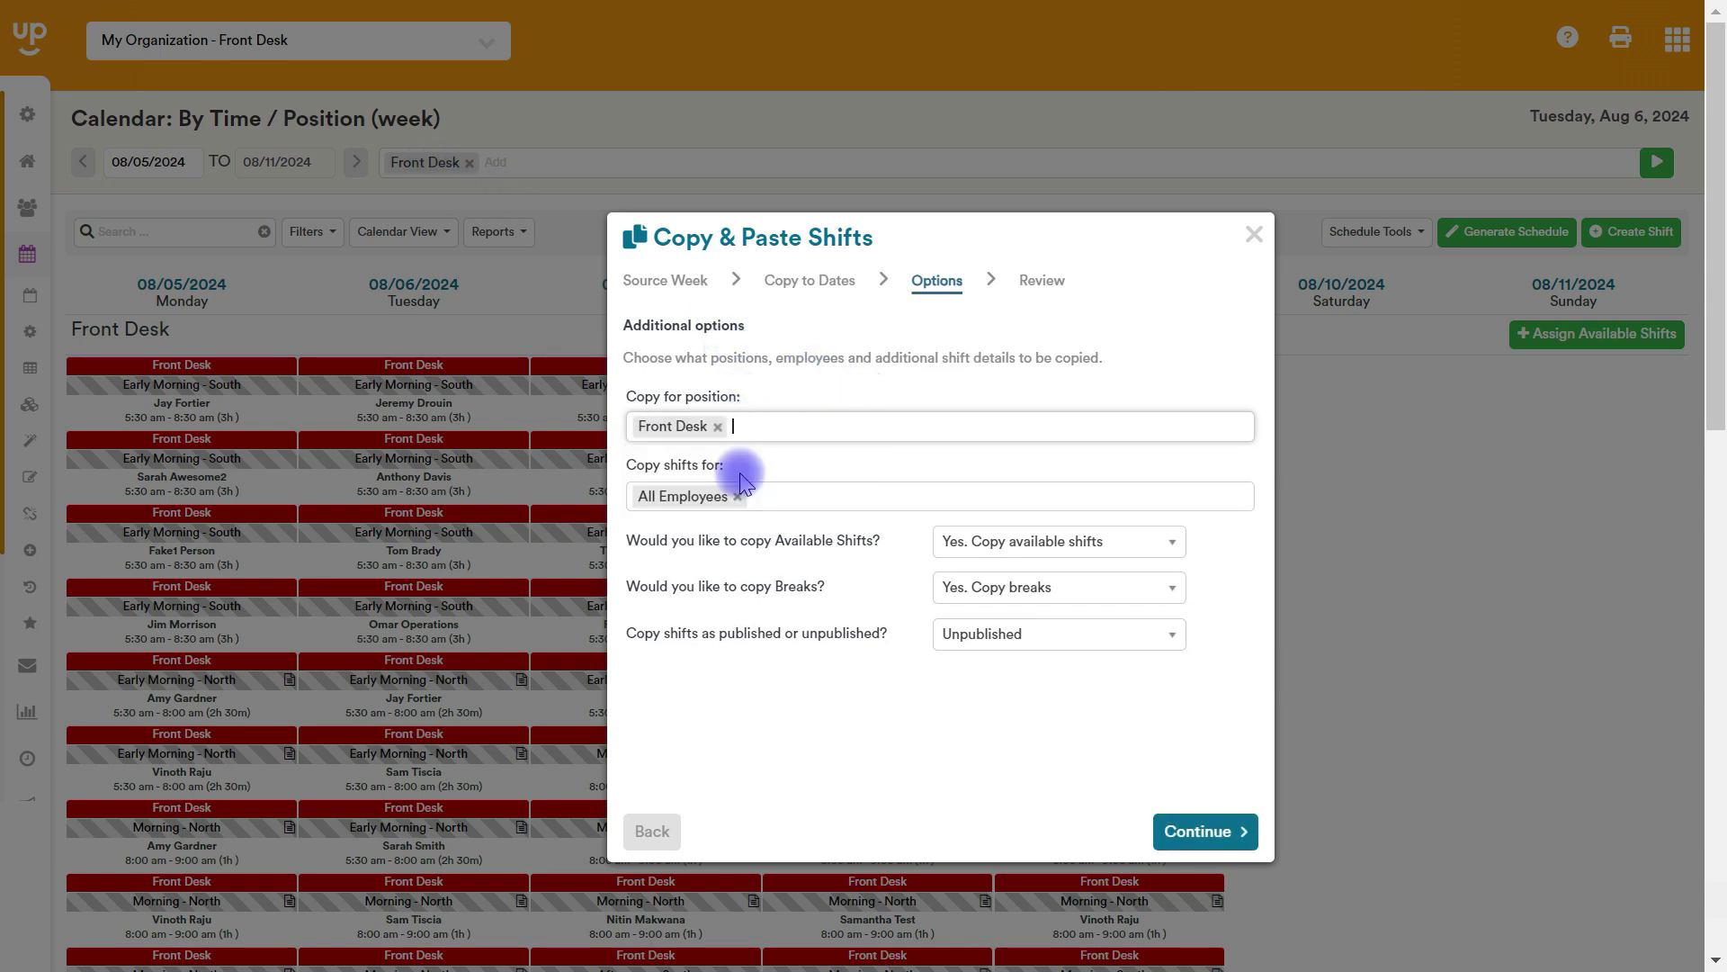
Step: Restrict the copied shifts to the first, second and fourth individual employees in the employee list
left_click(868, 497)
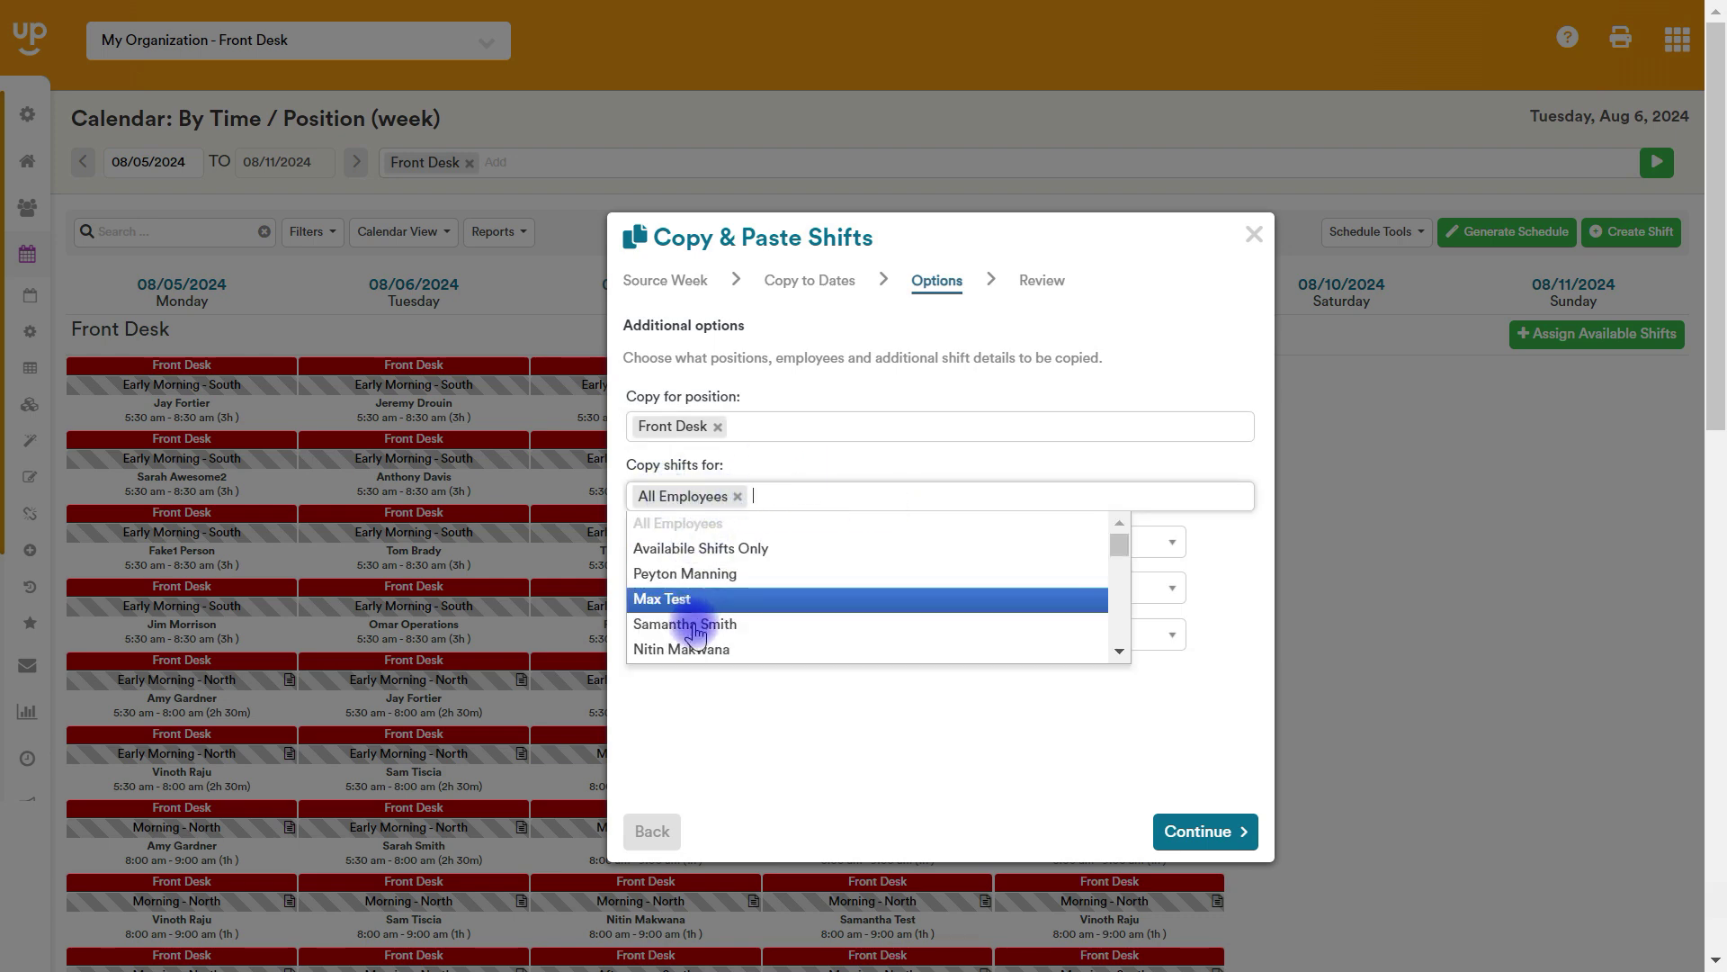
left_click(683, 573)
left_click(880, 495)
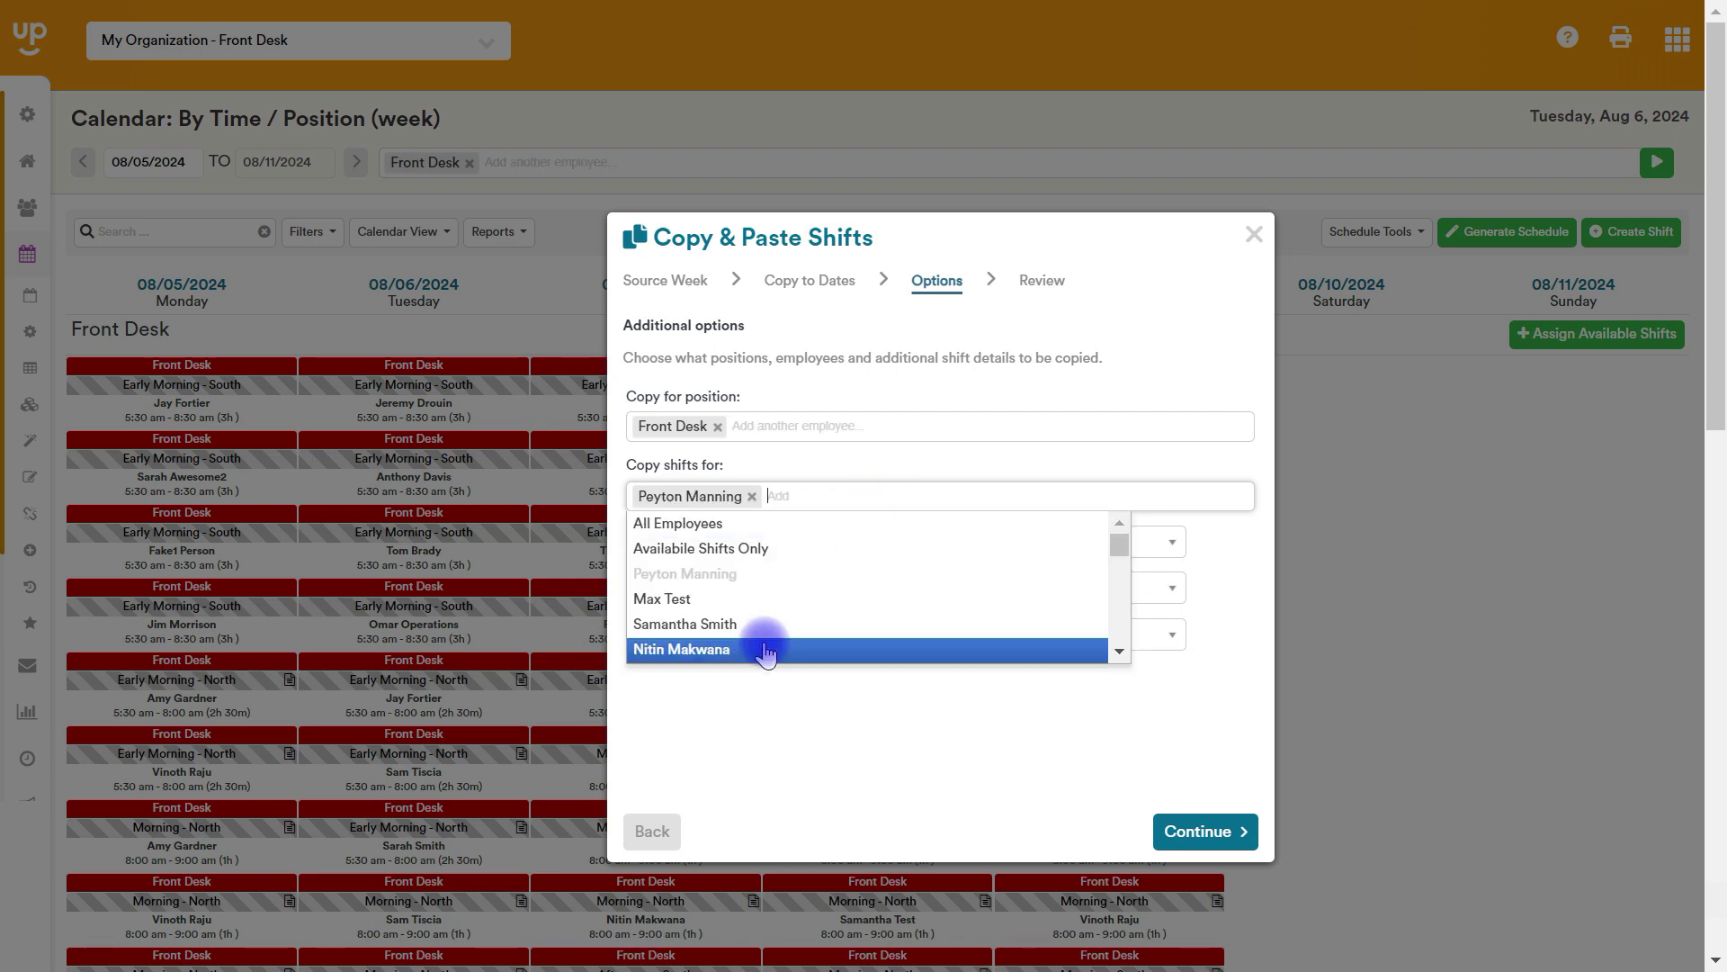
left_click(764, 649)
left_click(946, 496)
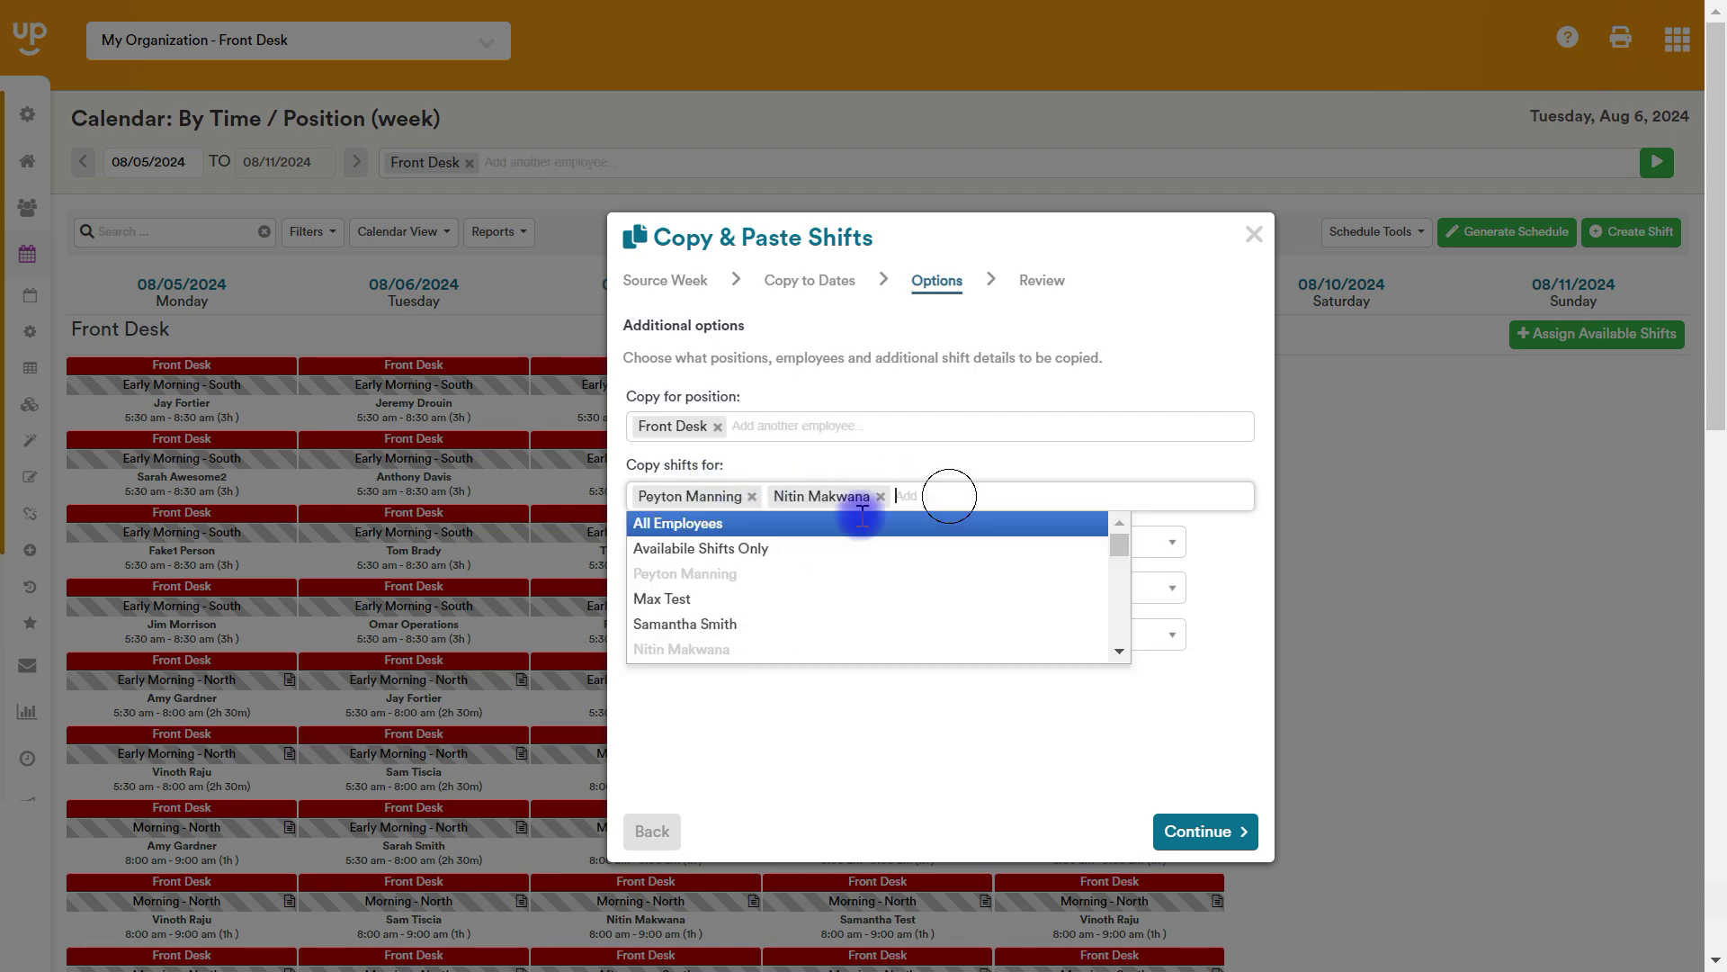
left_click(750, 601)
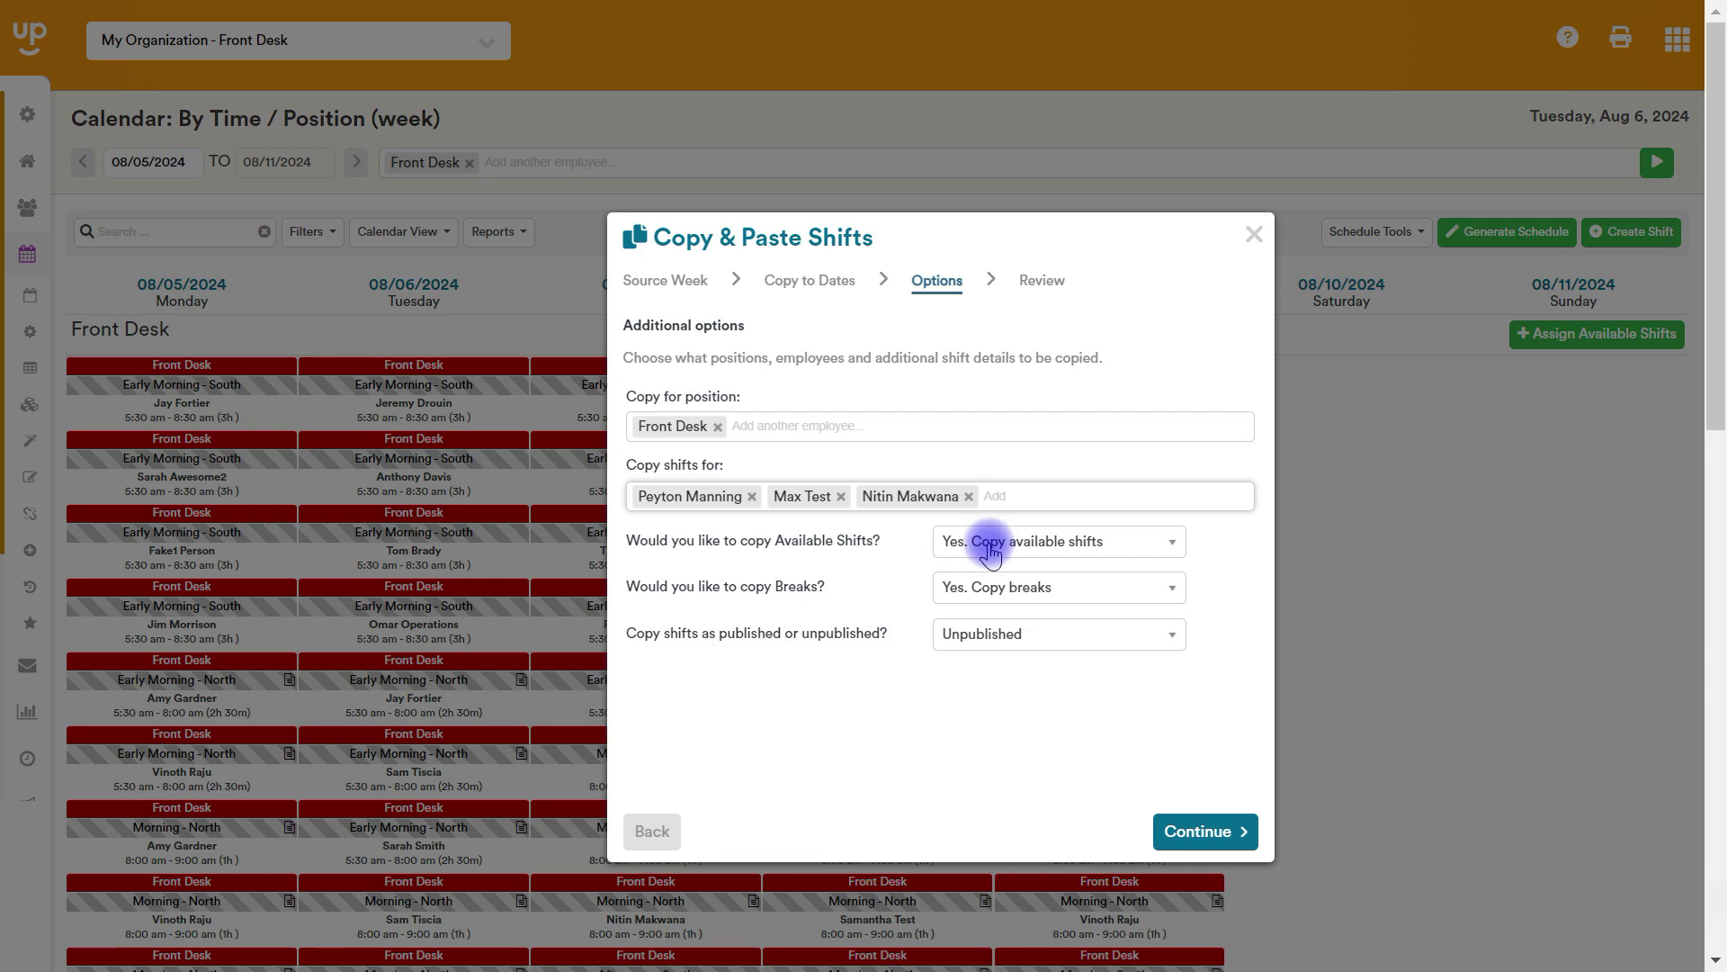
Step: Choose Unpublished as the status of the copied shifts and proceed to the review
left_click(1024, 640)
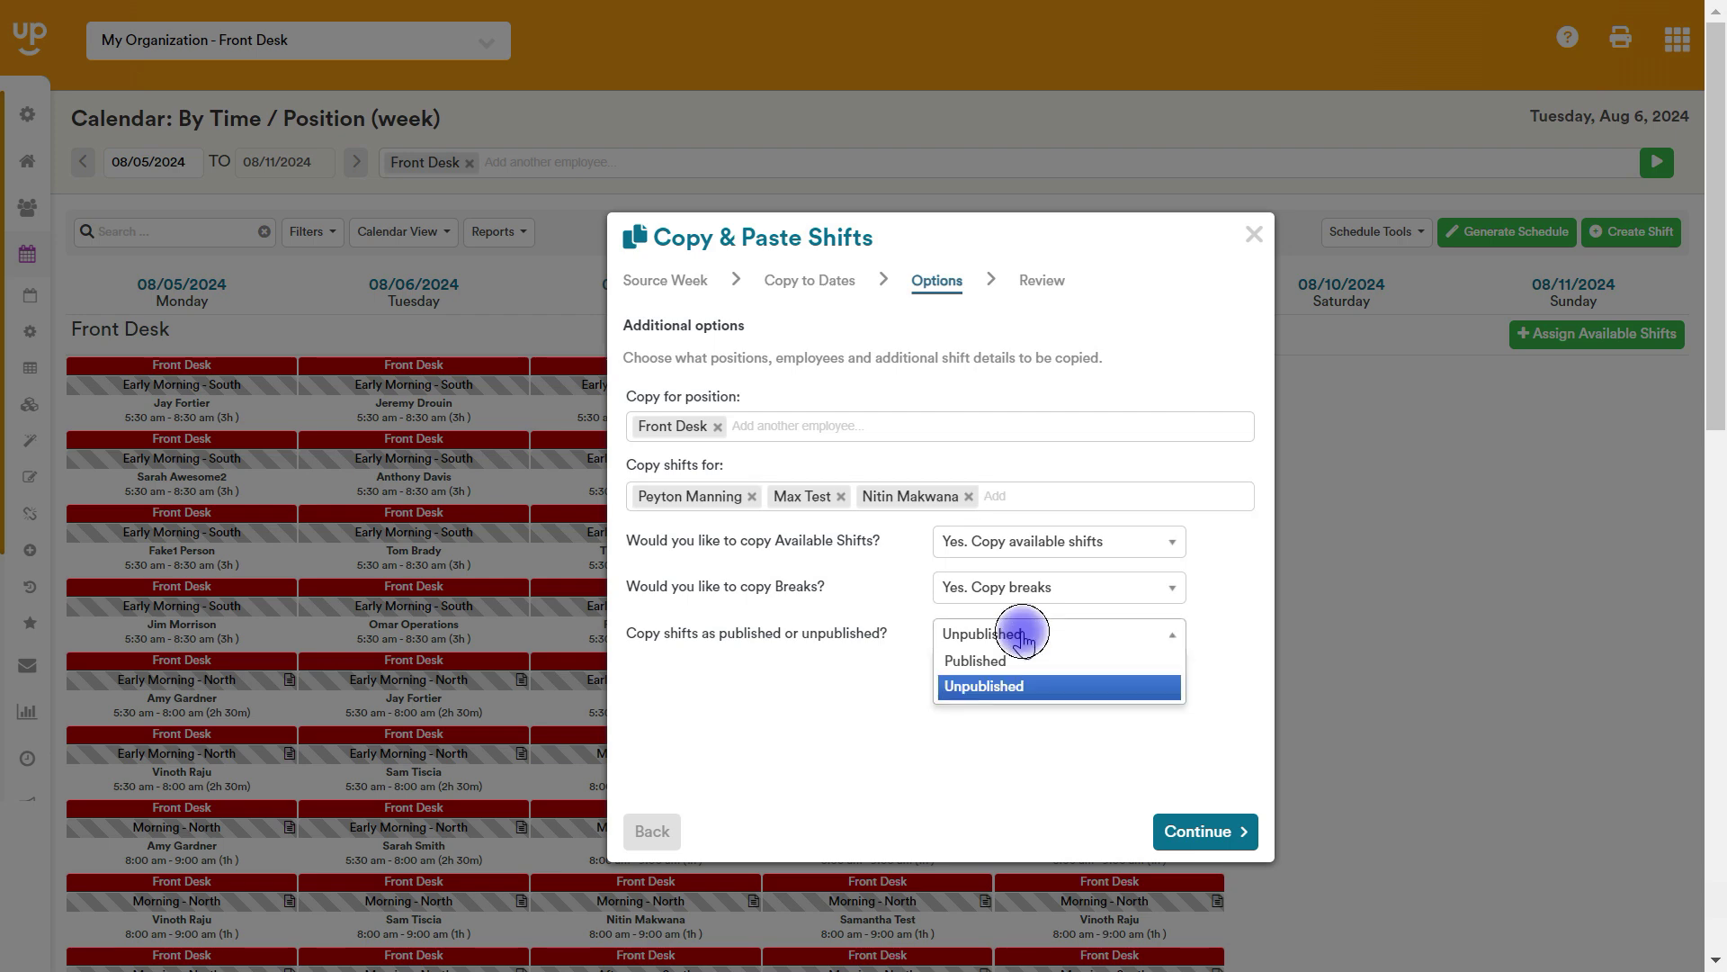
left_click(995, 685)
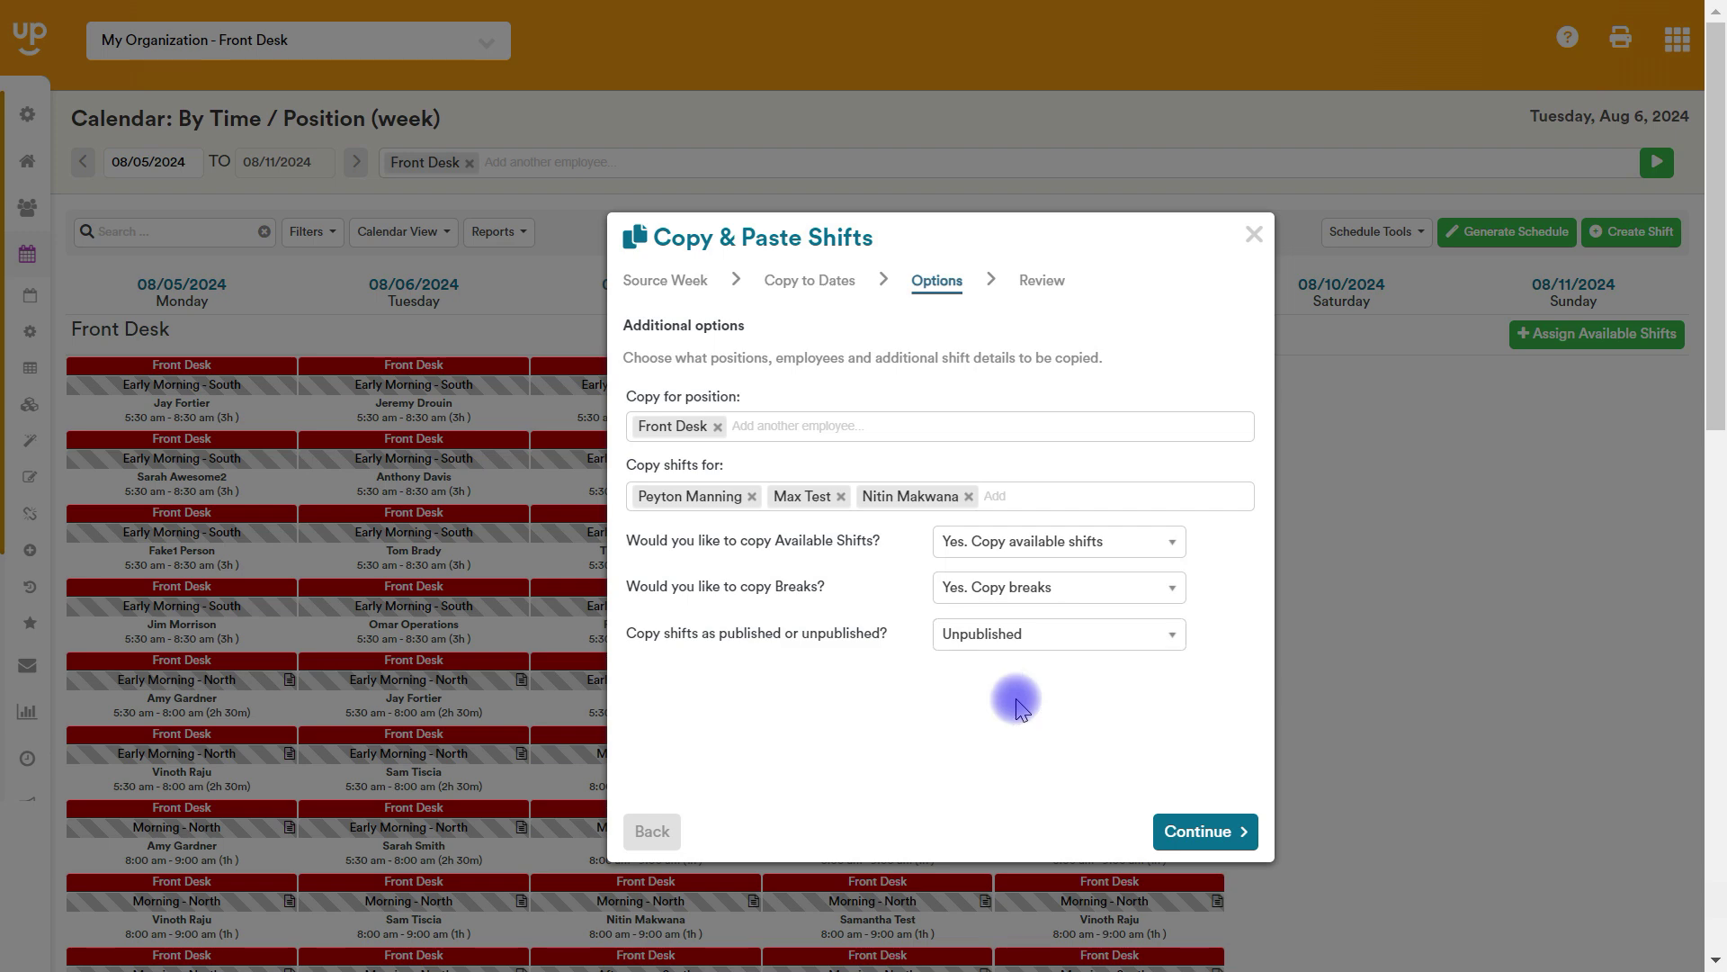
left_click(1223, 835)
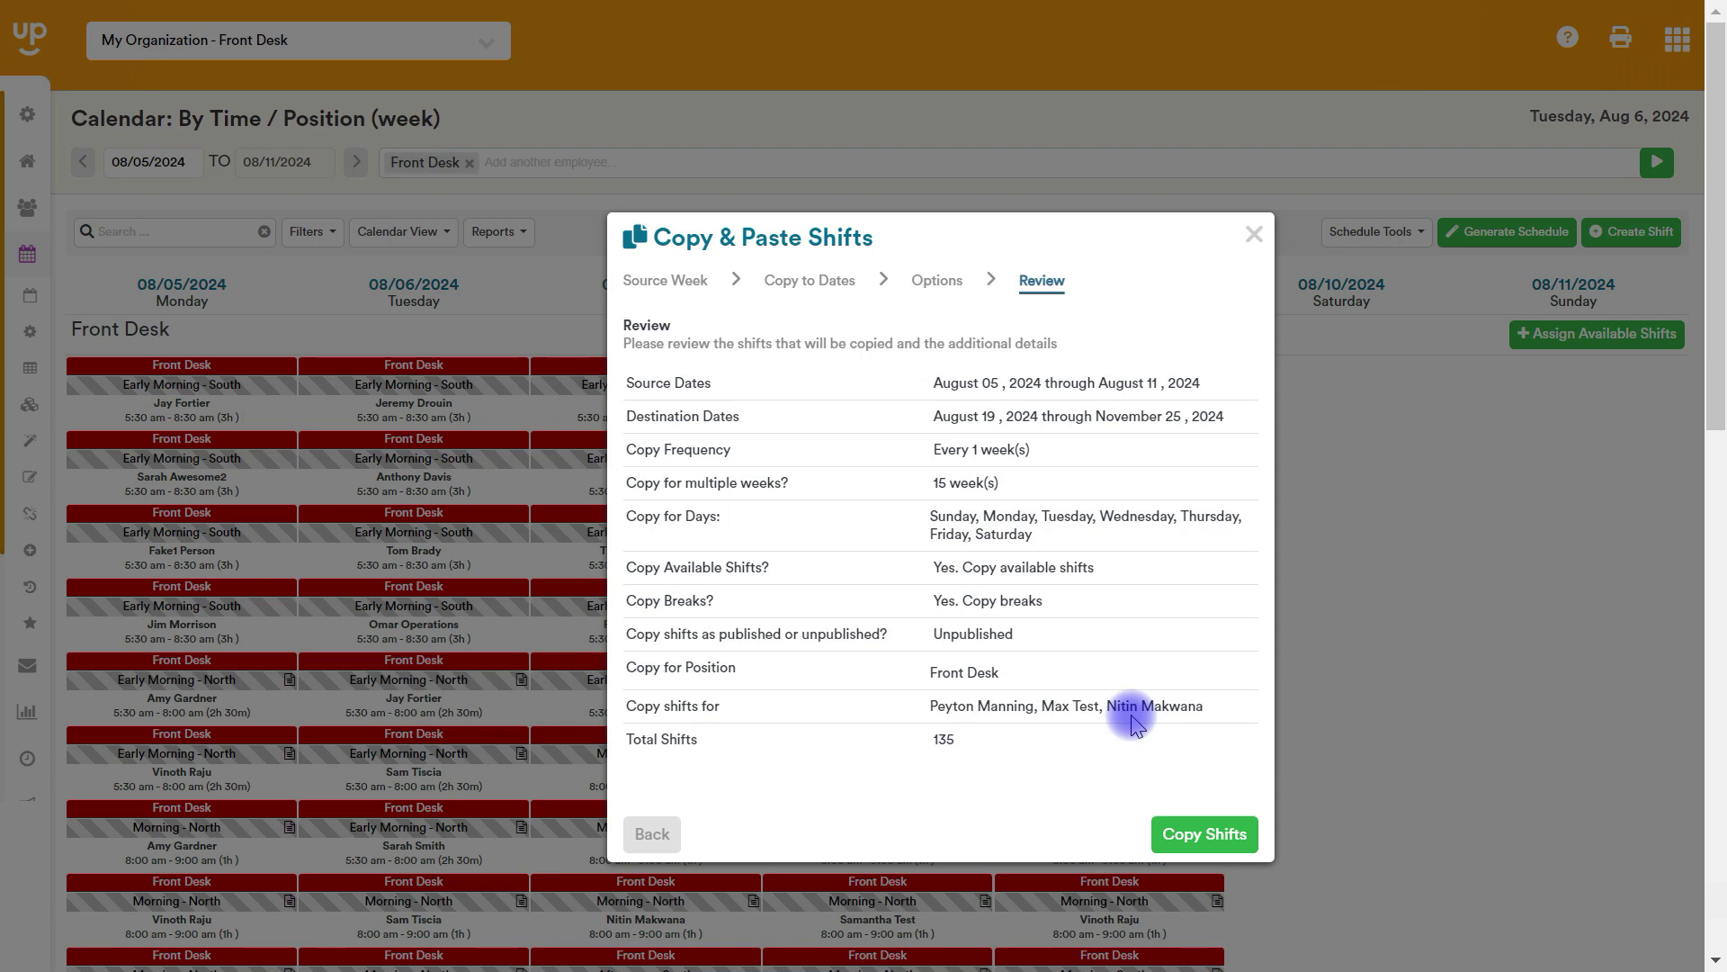
Step: Copy the reviewed shifts to the schedule and dismiss the completion notice
left_click(1216, 832)
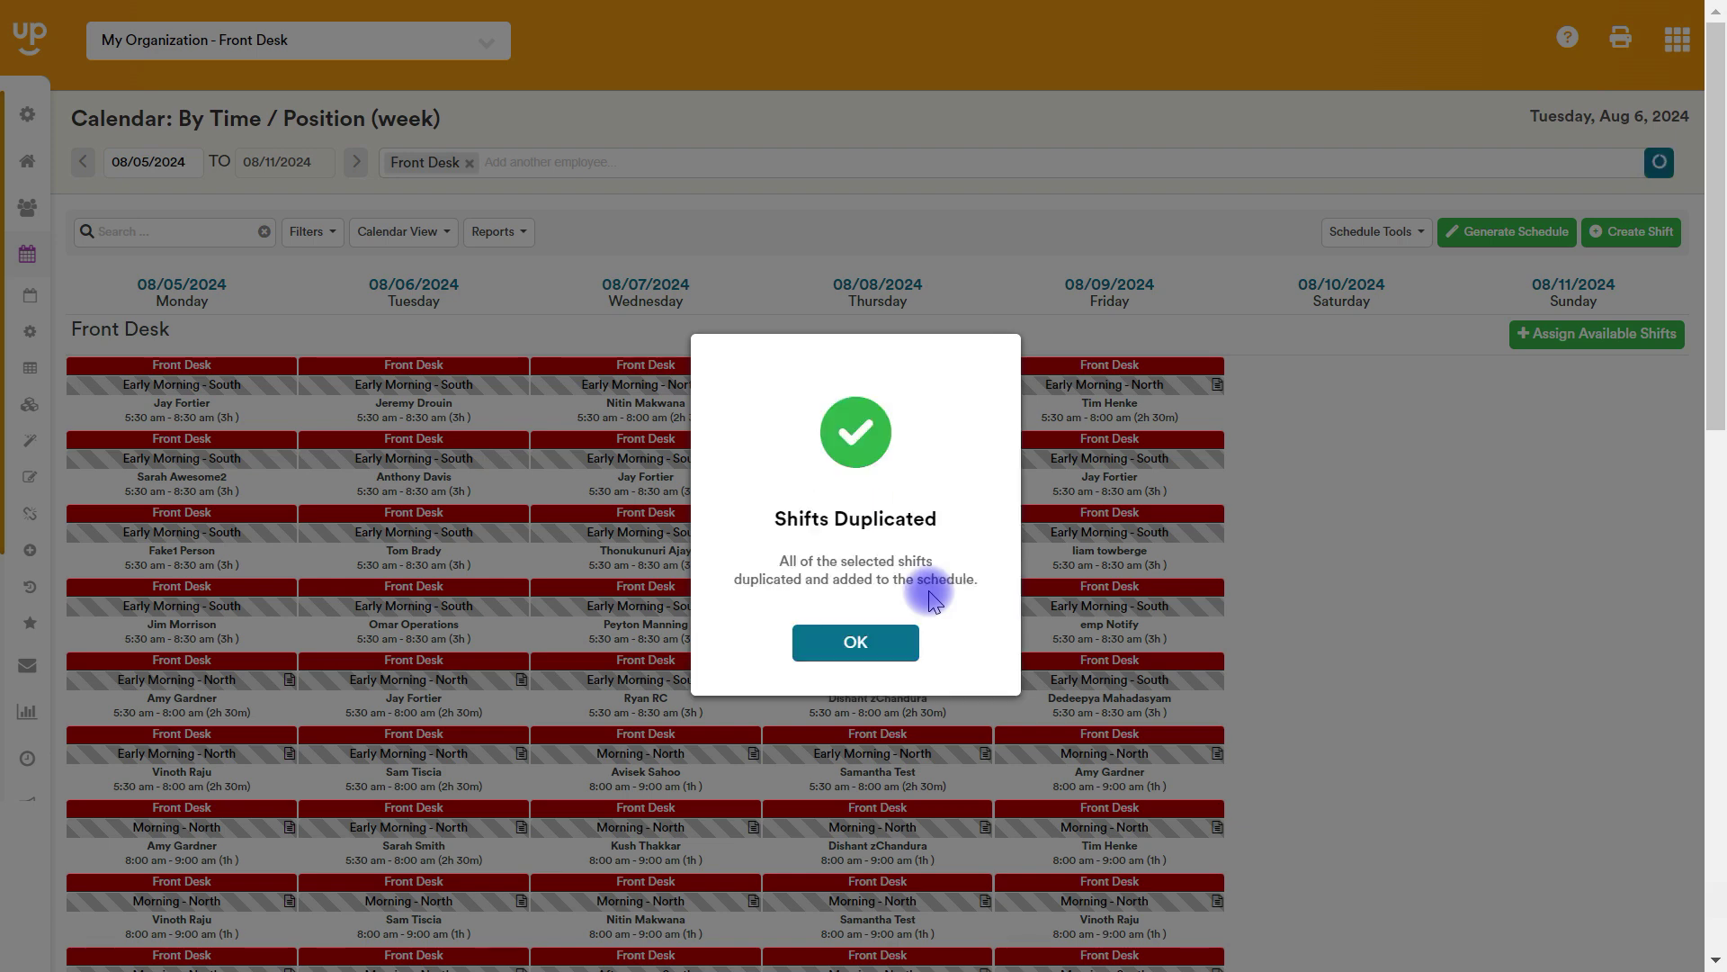
left_click(1056, 654)
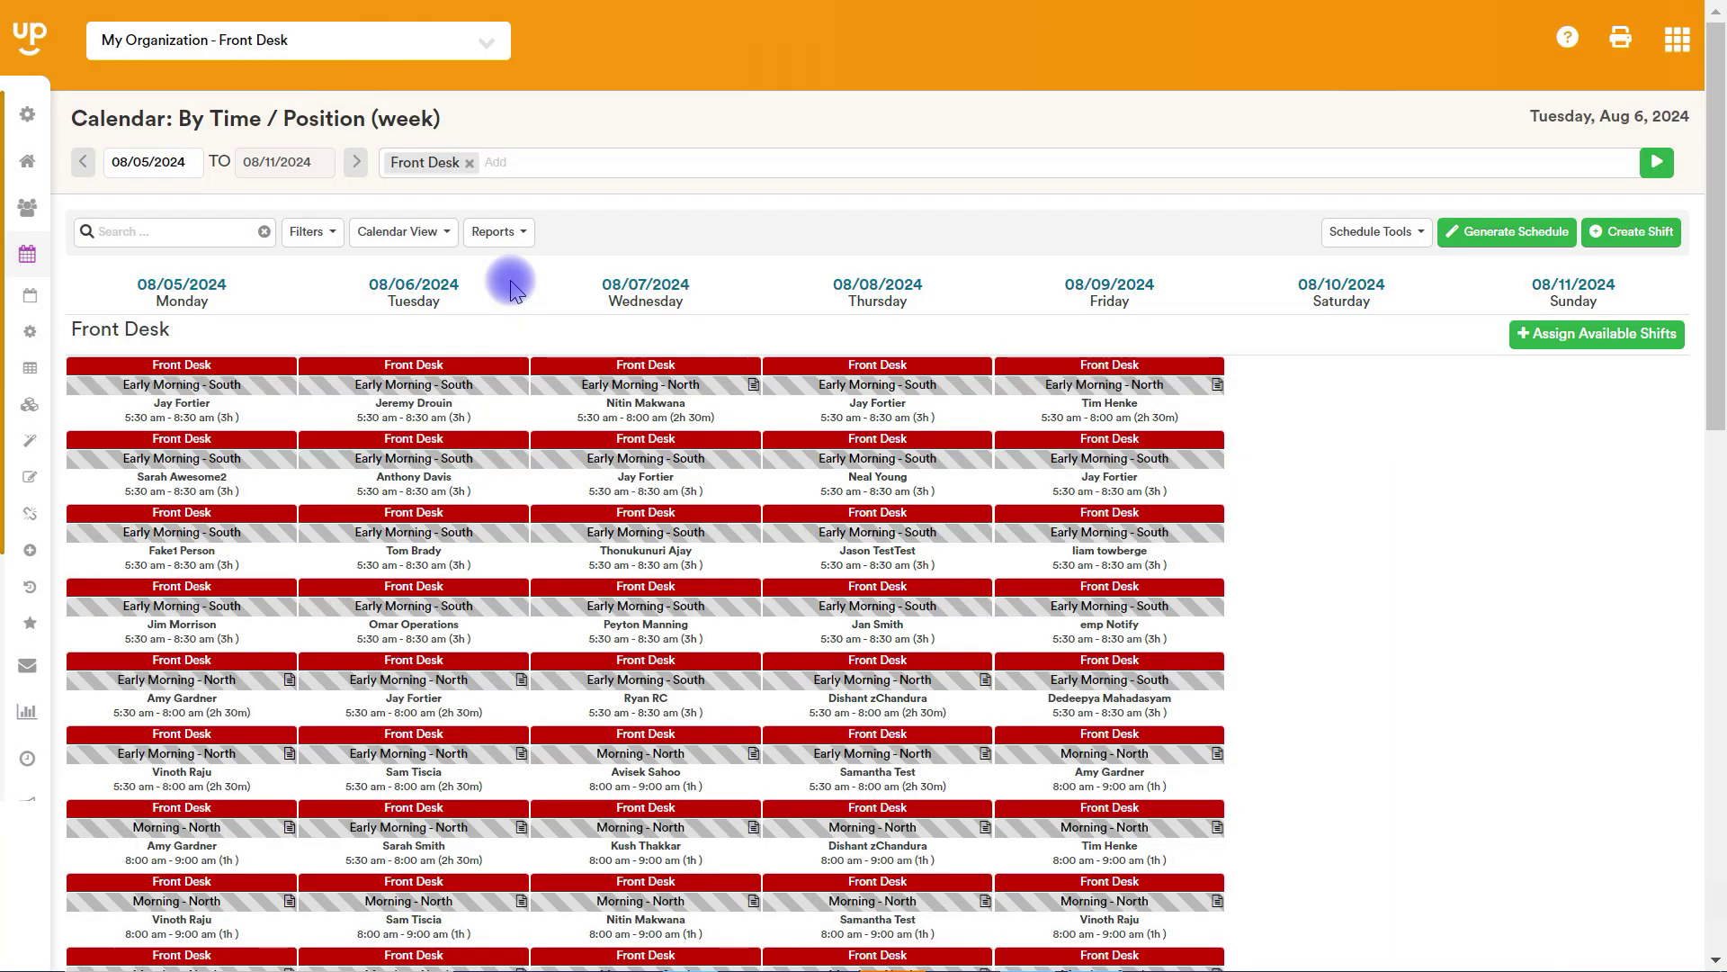